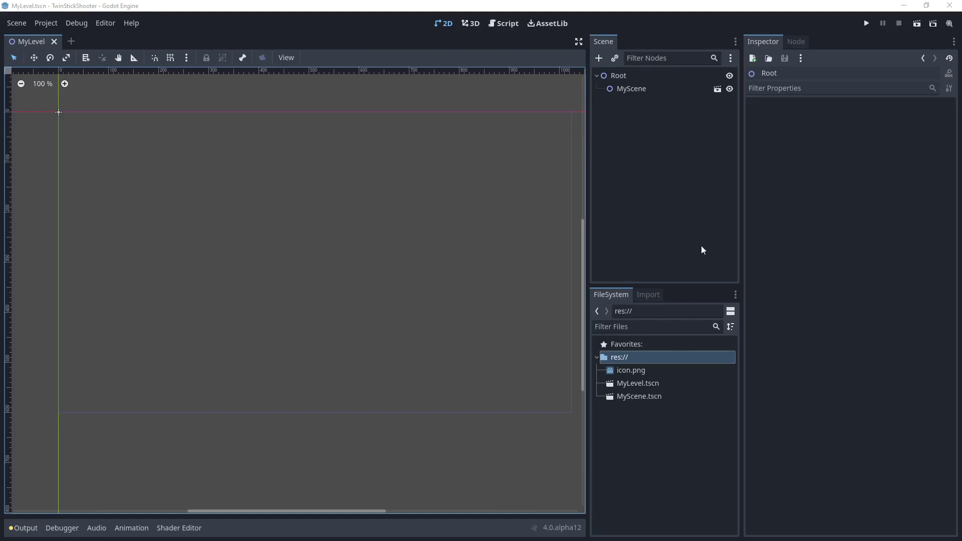
pyautogui.click(651, 295)
pyautogui.click(799, 43)
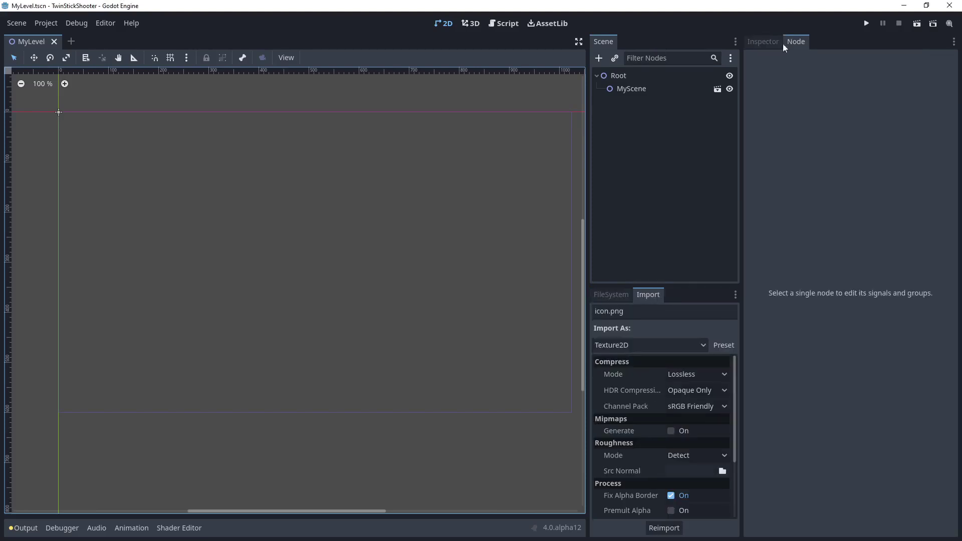
pyautogui.click(769, 44)
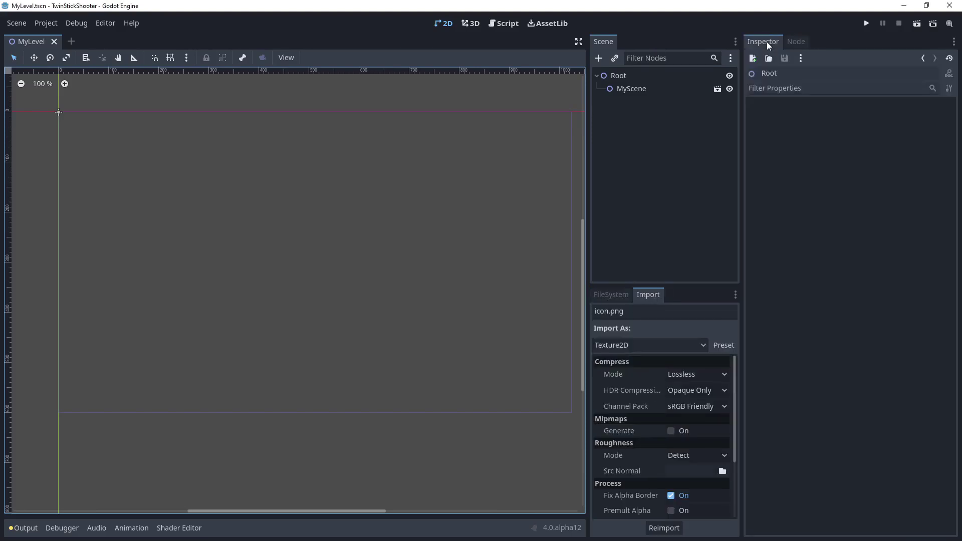
pyautogui.click(618, 301)
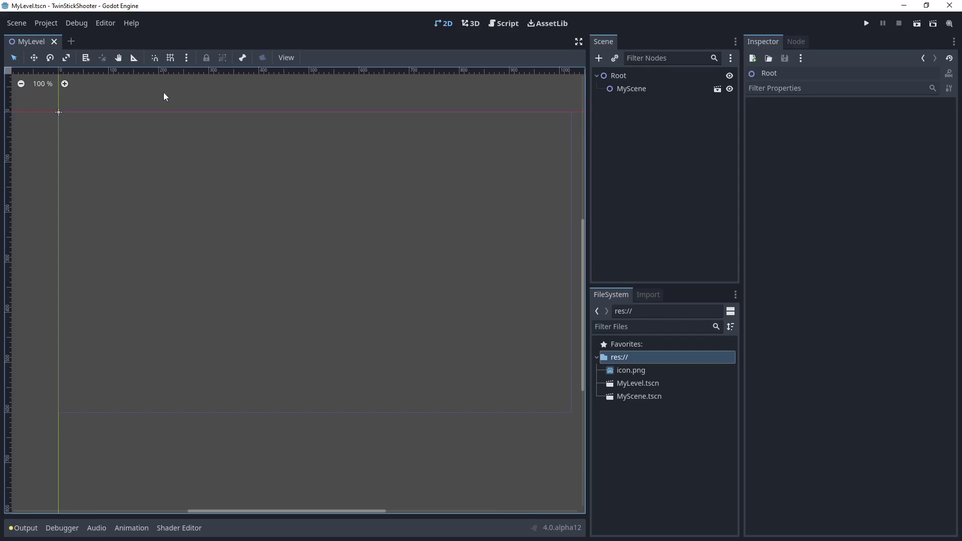
# Inspect the properties of the Root and MyScene nodes in the MyLevel scene.
pyautogui.click(633, 78)
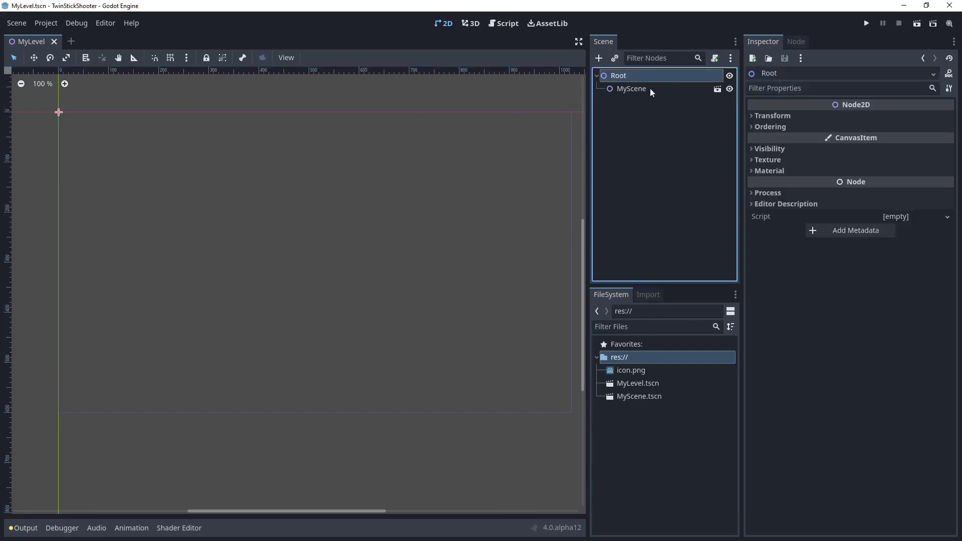
pyautogui.click(651, 91)
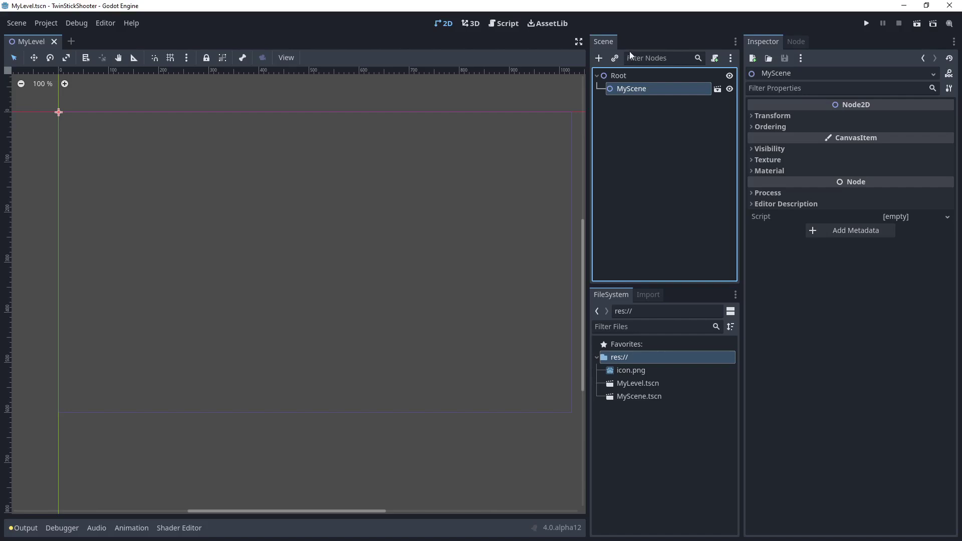
pyautogui.click(644, 110)
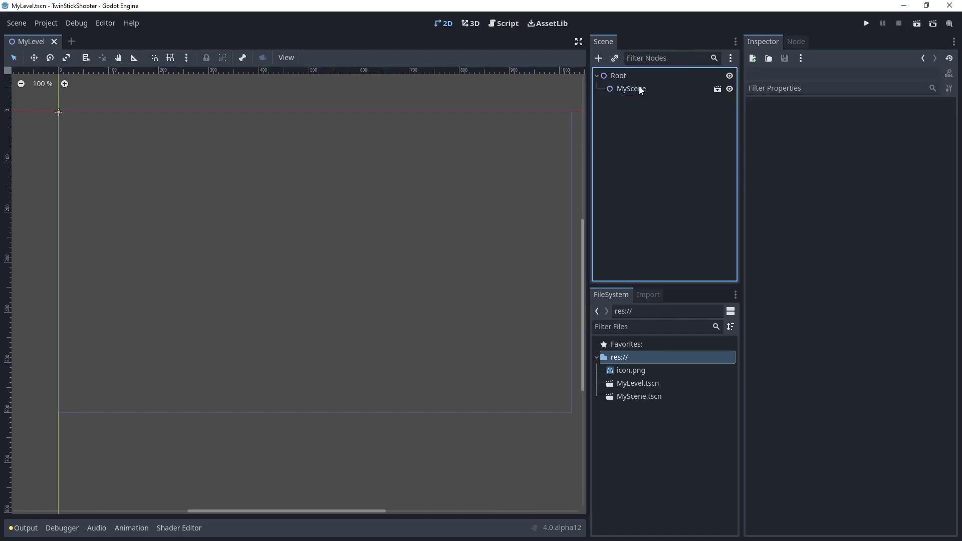
pyautogui.click(642, 88)
pyautogui.click(628, 77)
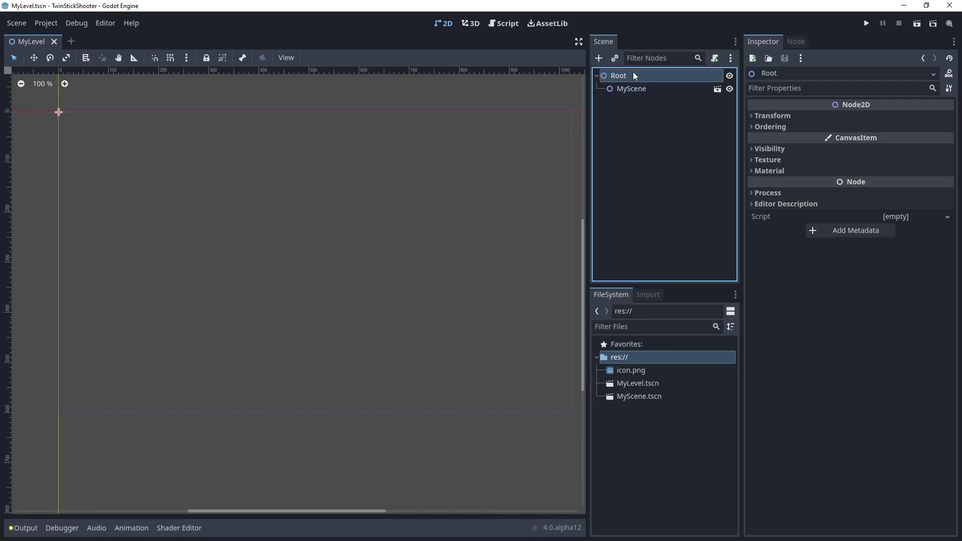
pyautogui.click(641, 123)
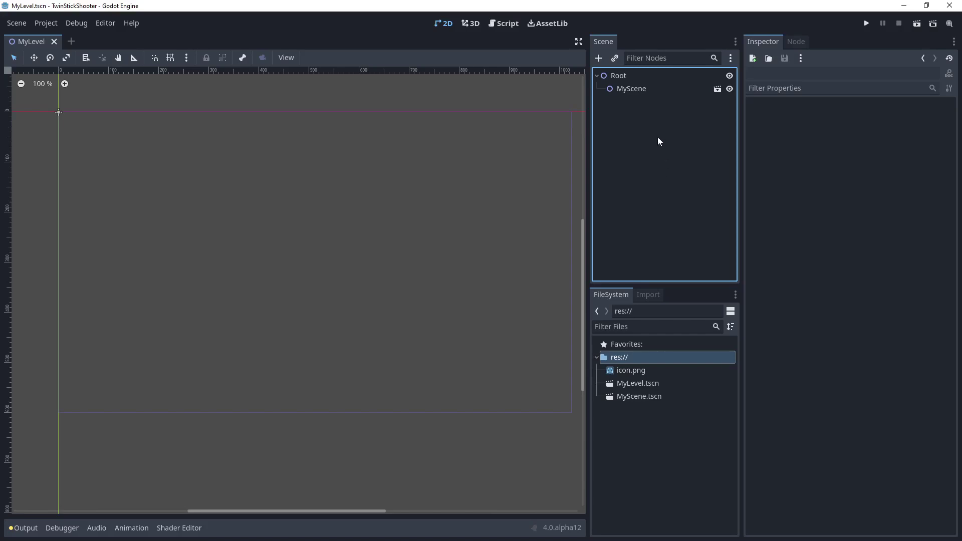
pyautogui.click(617, 76)
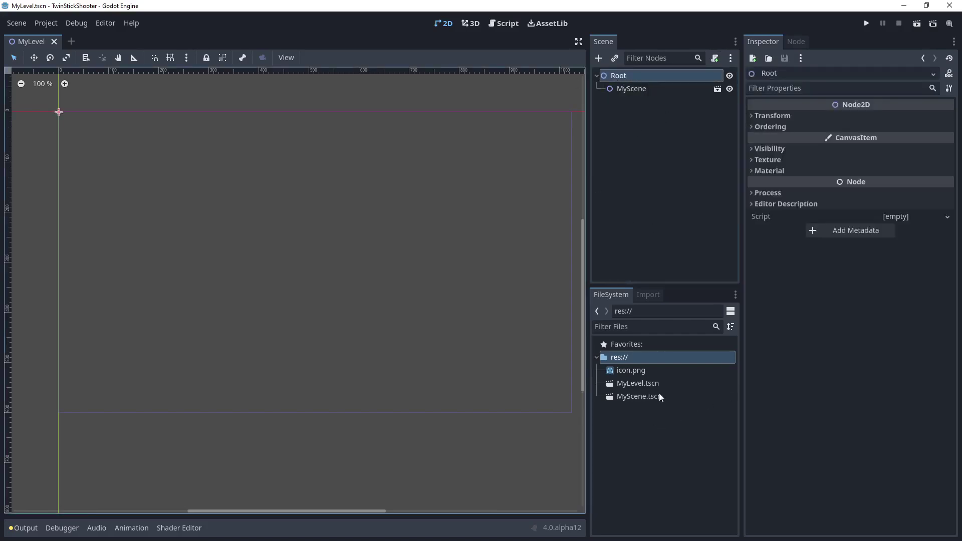
# Highlight MyScene.tscn among the project files and close the MyLevel scene.
pyautogui.click(651, 397)
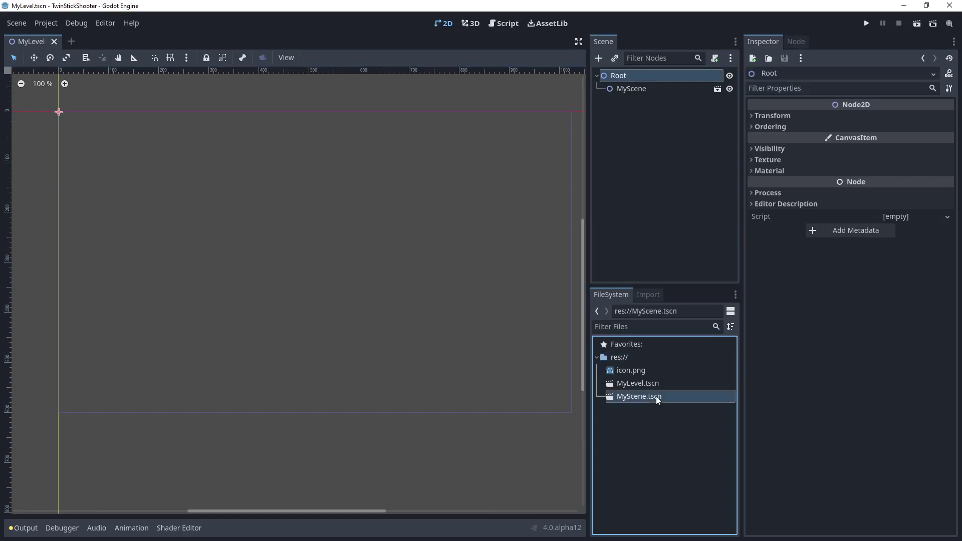
pyautogui.click(54, 41)
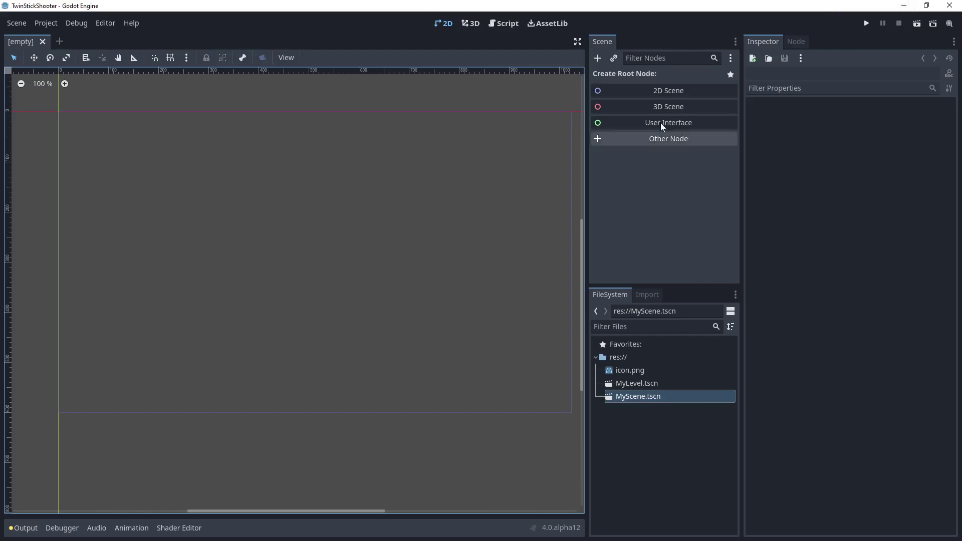
# Switch to File Explorer and open MyLevel.tscn from the TwinStickShooter project folder in Visual Studio Code.
pyautogui.click(904, 5)
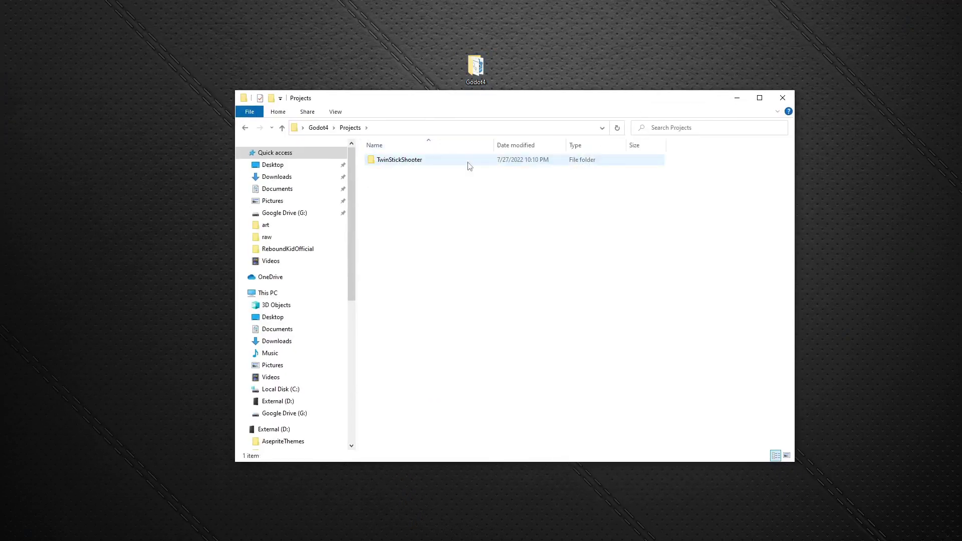
pyautogui.doubleClick(415, 162)
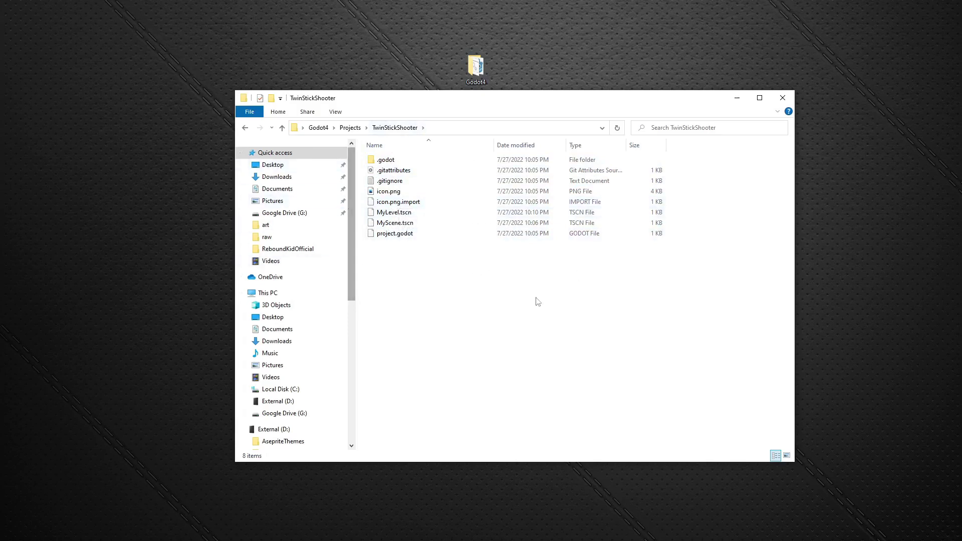
pyautogui.click(399, 213)
pyautogui.rightClick(396, 210)
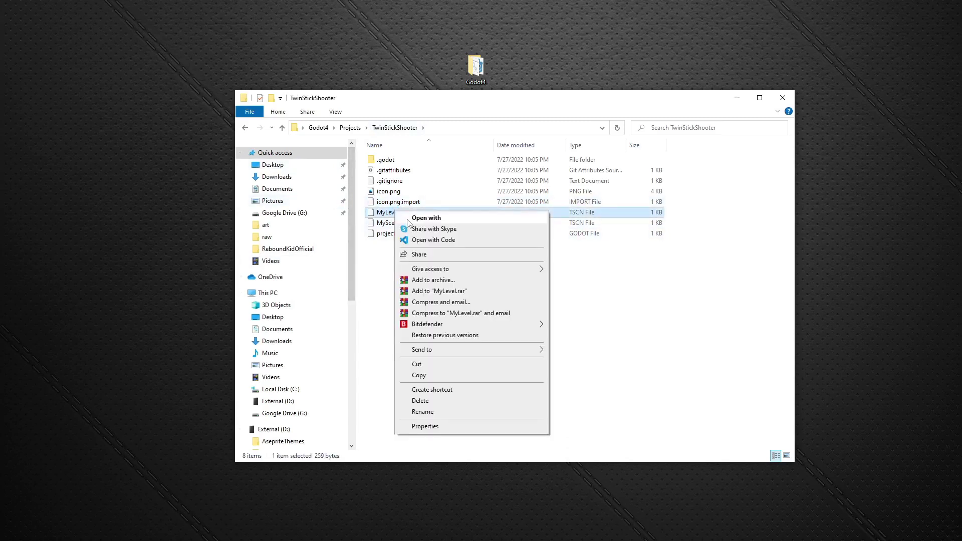
pyautogui.click(427, 240)
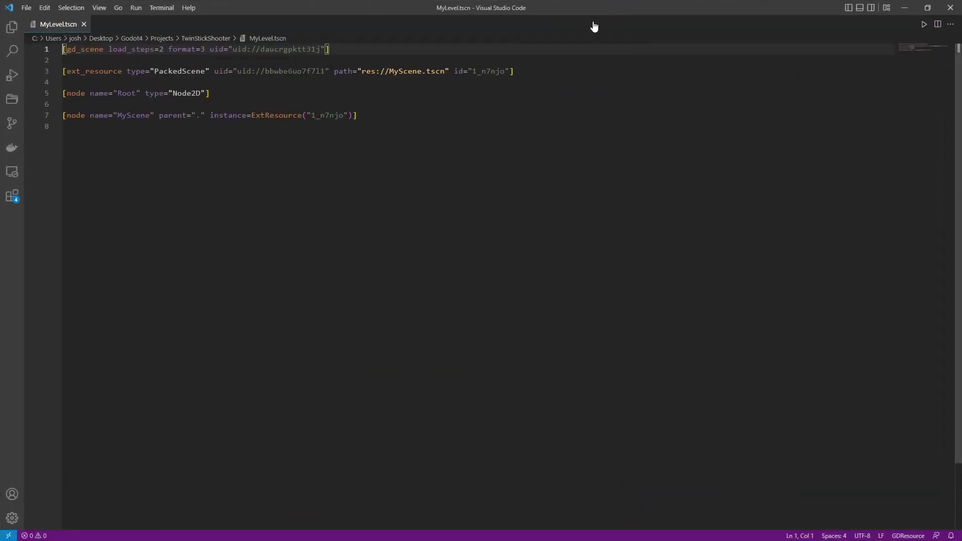
# Examine the full text of MyLevel.tscn, from the gd_scene header to the last node entry.
pyautogui.click(539, 71)
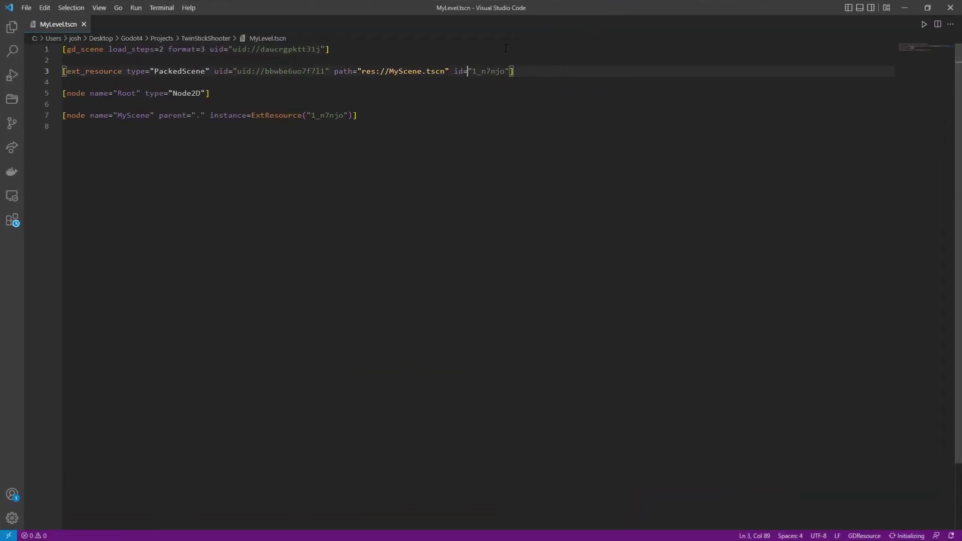
pyautogui.moveTo(371, 116); pyautogui.dragTo(48, 48)
pyautogui.click(275, 154)
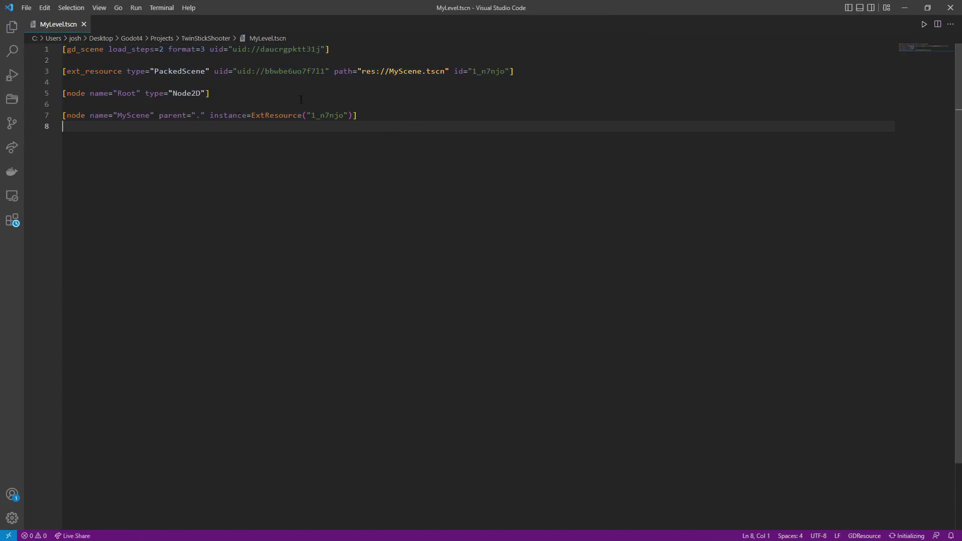
pyautogui.click(279, 104)
pyautogui.moveTo(401, 131); pyautogui.dragTo(55, 48)
pyautogui.click(391, 95)
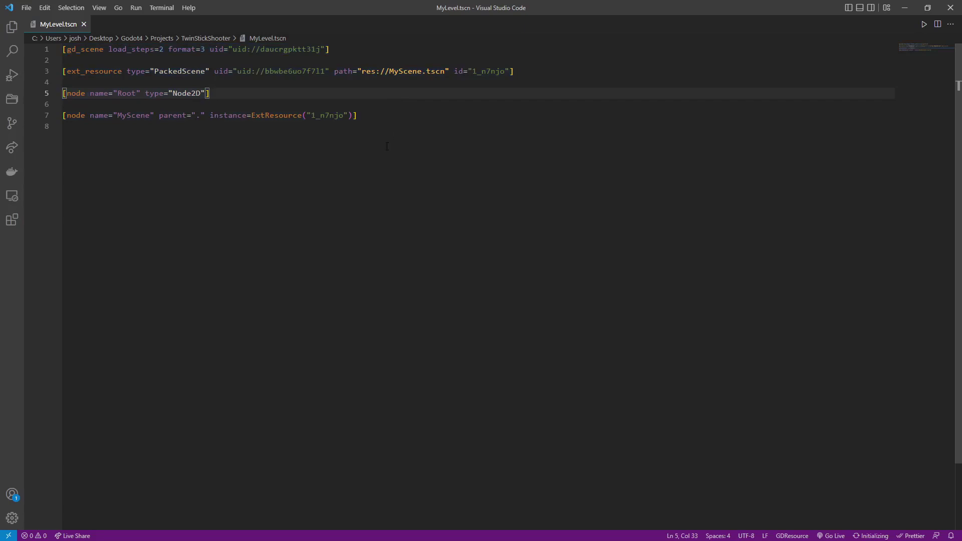
pyautogui.moveTo(394, 114); pyautogui.dragTo(77, 55)
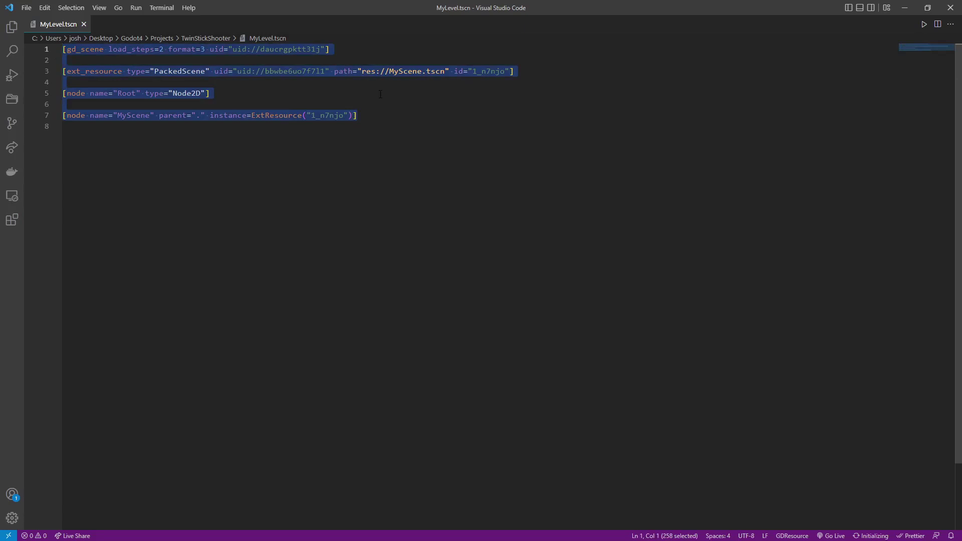
pyautogui.click(345, 103)
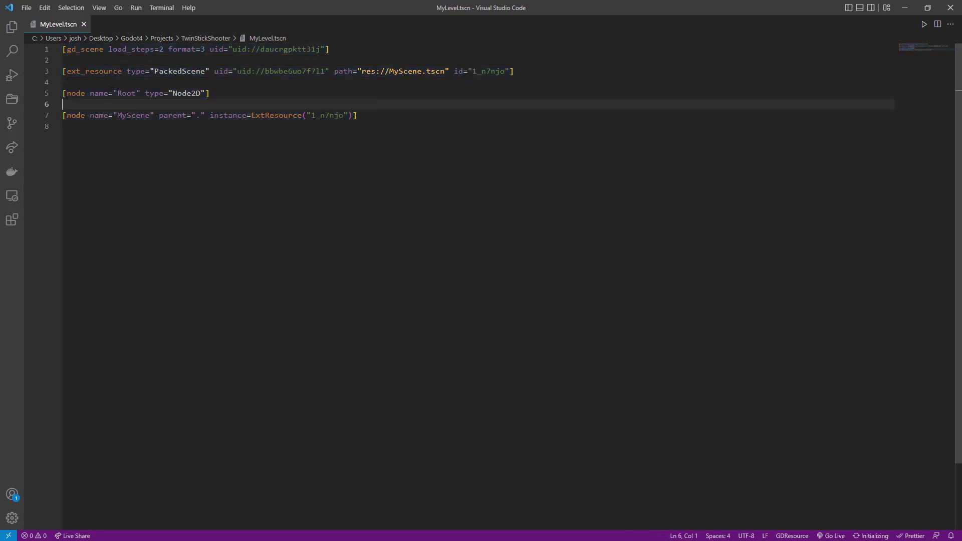
pyautogui.moveTo(351, 127); pyautogui.dragTo(62, 48)
pyautogui.click(264, 82)
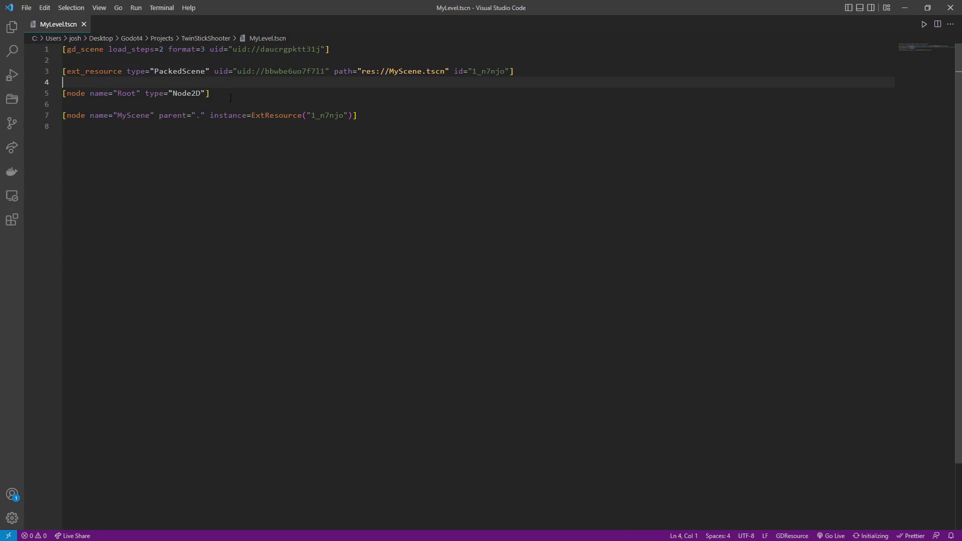
pyautogui.click(357, 116)
pyautogui.moveTo(356, 116); pyautogui.dragTo(76, 56)
pyautogui.click(381, 57)
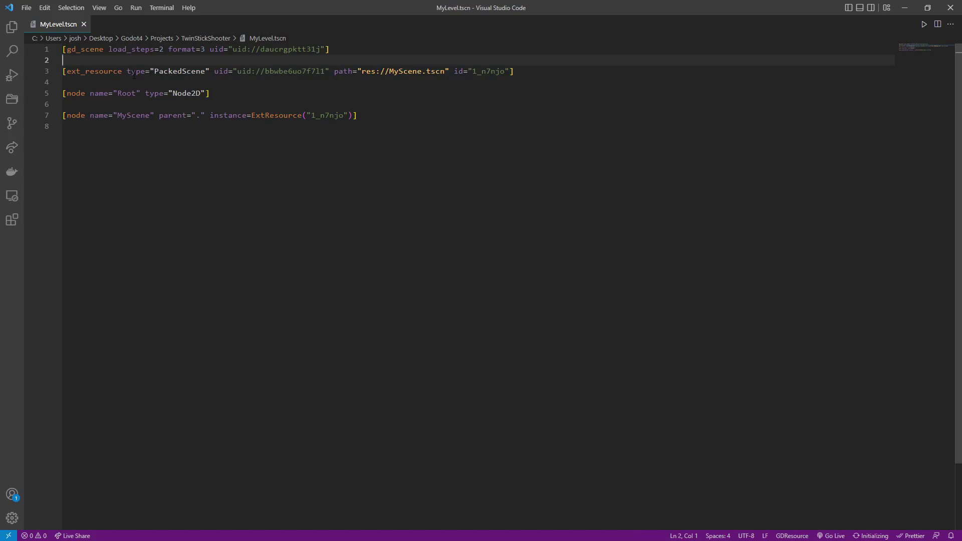
# Examine the ext_resource line of MyLevel.tscn, especially the path and id that reference the external scene.
pyautogui.hotkey('ctrl', 'End')
pyautogui.click(365, 72)
pyautogui.hotkey('shift', 'End')
pyautogui.press('Down')
pyautogui.press('Down')
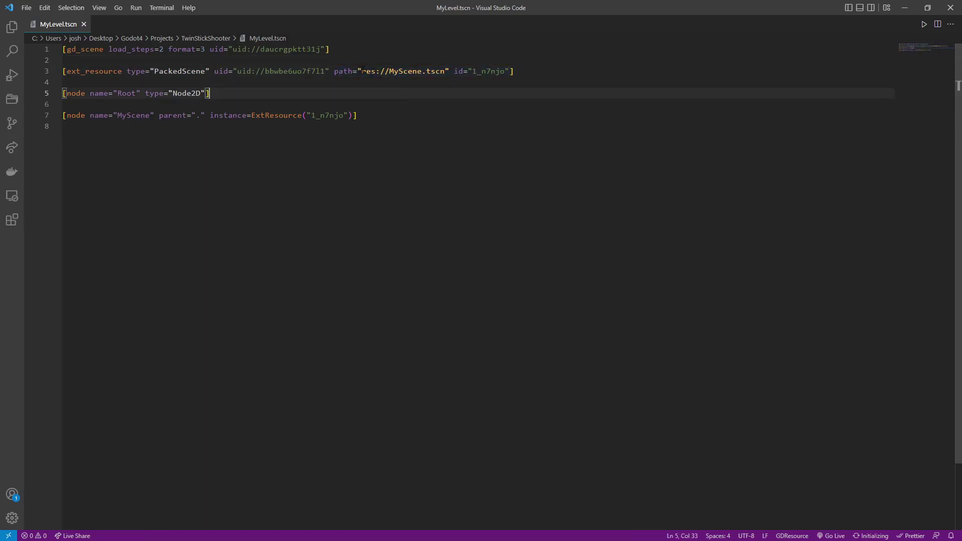
pyautogui.moveTo(361, 71); pyautogui.dragTo(440, 71)
pyautogui.click(439, 98)
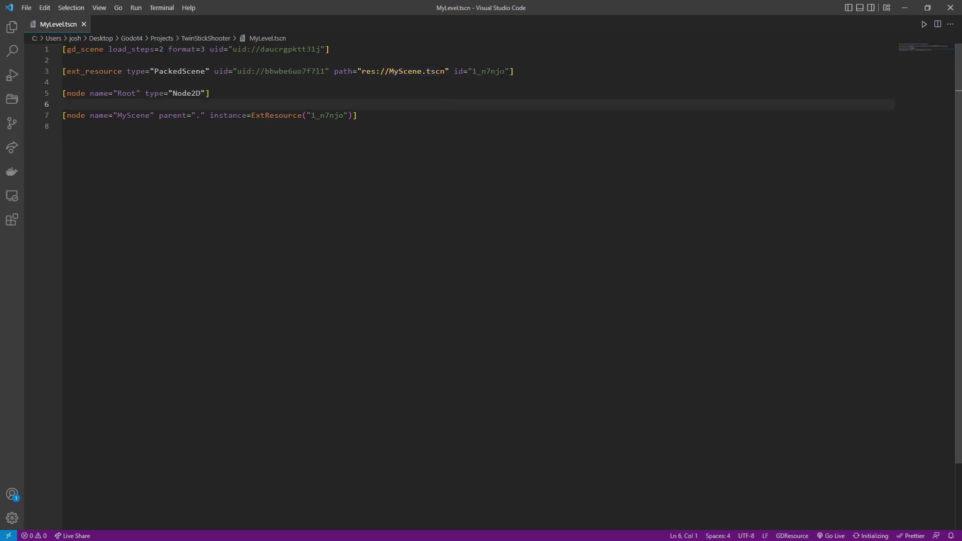
pyautogui.moveTo(505, 71); pyautogui.dragTo(468, 71)
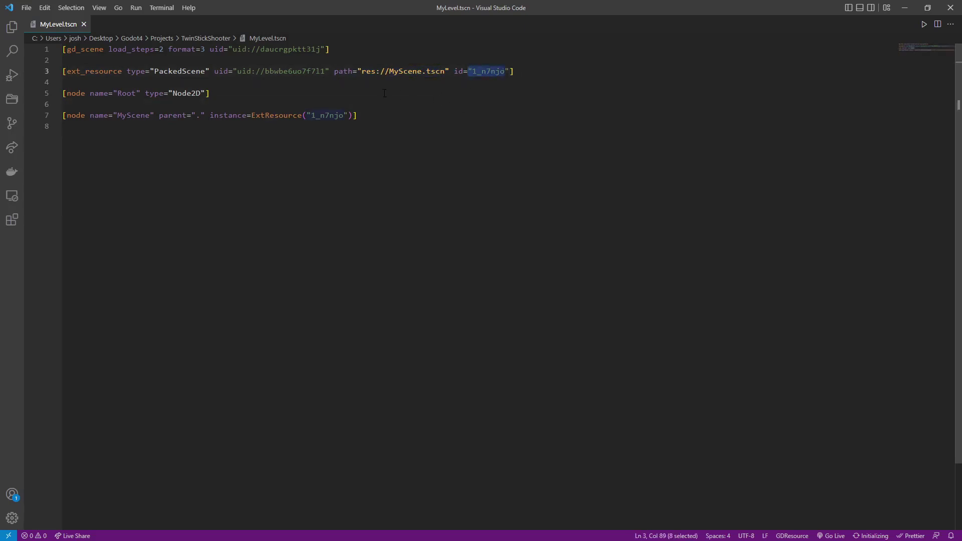
pyautogui.click(224, 86)
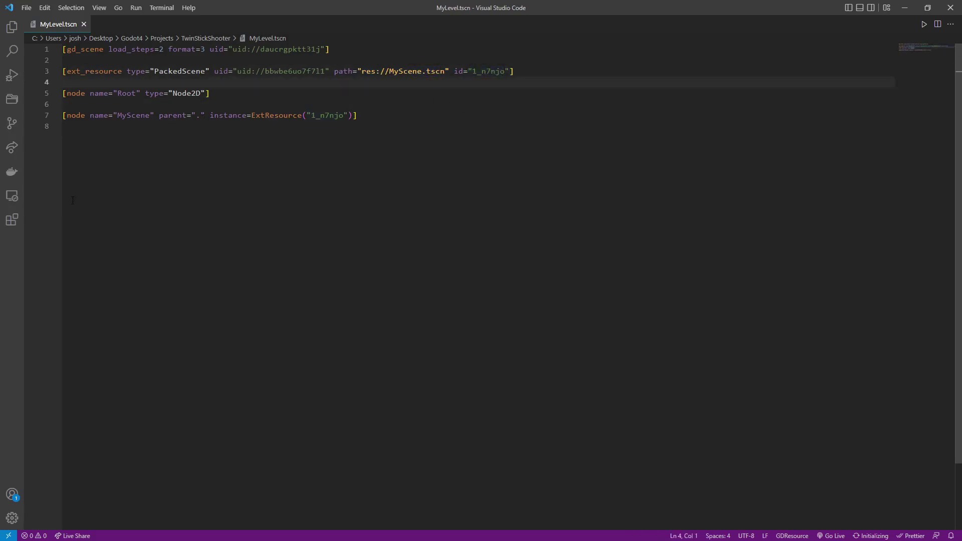
# Examine the MyScene node entry in MyLevel.tscn, highlighting its name and parent values and the surrounding file text.
pyautogui.click(115, 117)
pyautogui.doubleClick(132, 115)
pyautogui.click(181, 144)
pyautogui.doubleClick(197, 116)
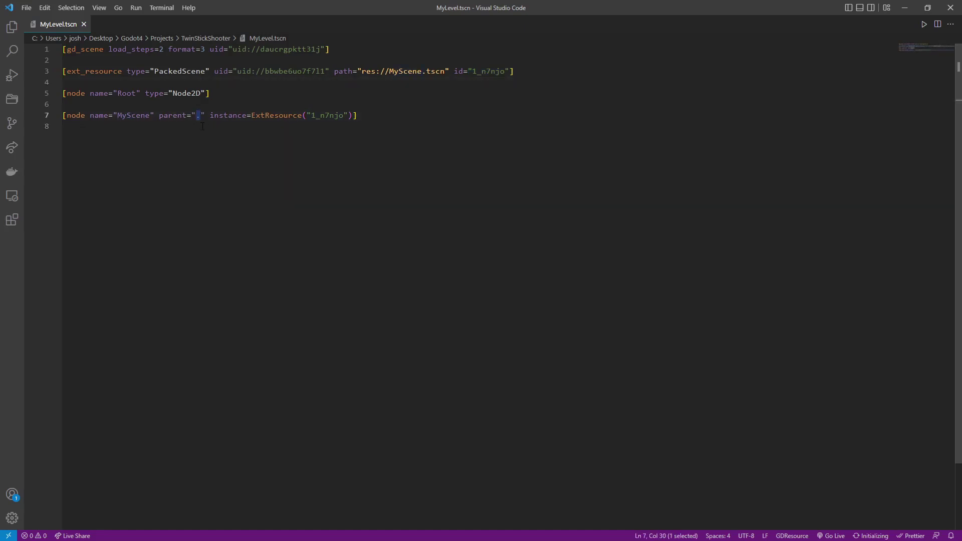
pyautogui.click(279, 103)
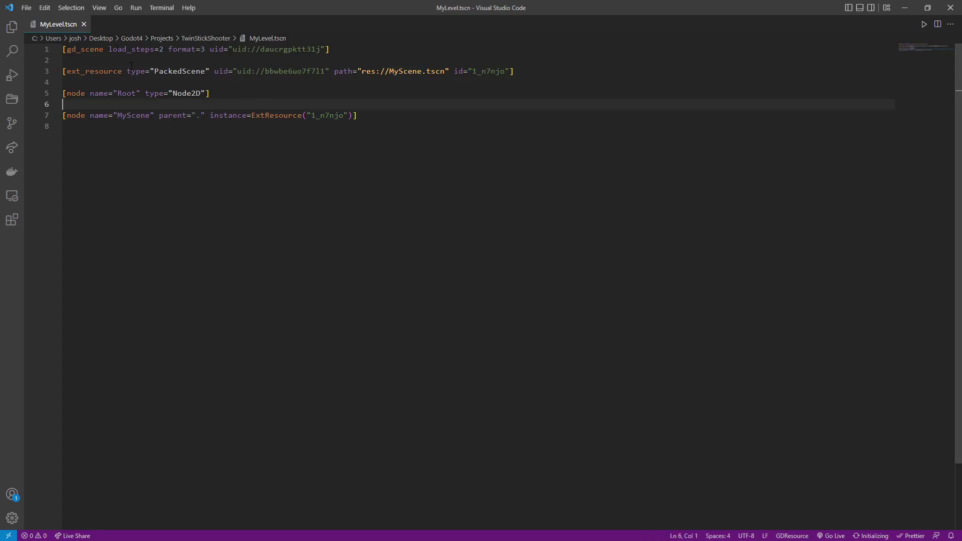
pyautogui.moveTo(201, 126); pyautogui.dragTo(63, 49)
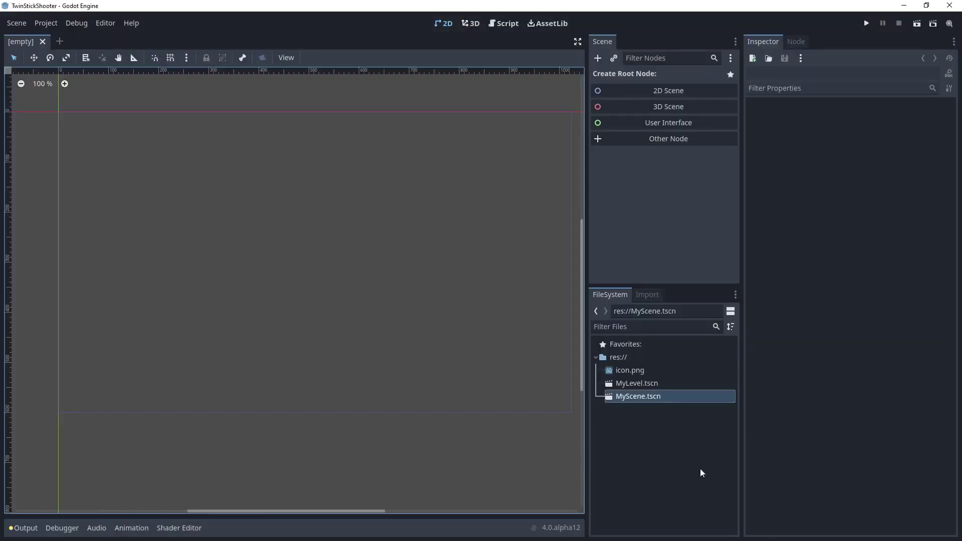
# Switch back to Godot and open the MyScene.tscn scene.
pyautogui.click(678, 475)
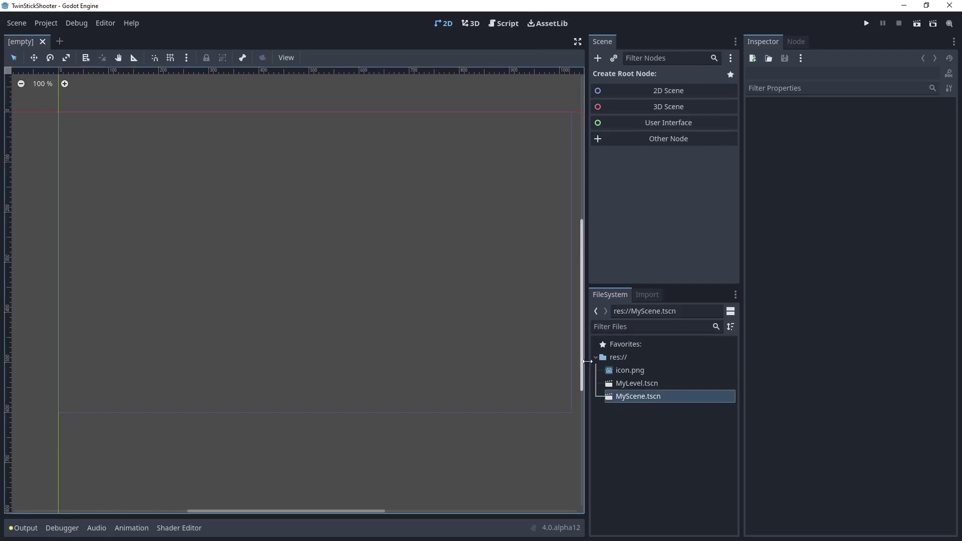
pyautogui.moveTo(619, 398); pyautogui.dragTo(625, 397)
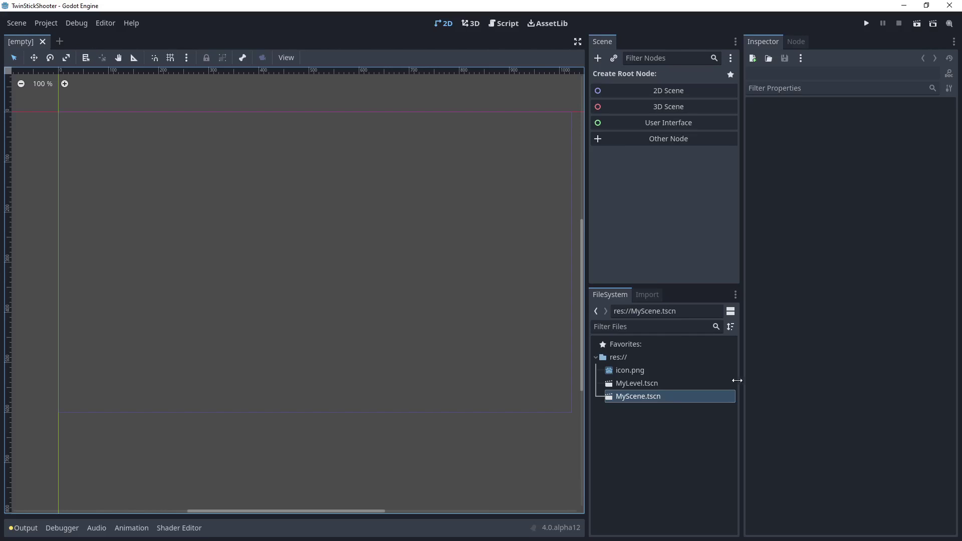
pyautogui.doubleClick(654, 396)
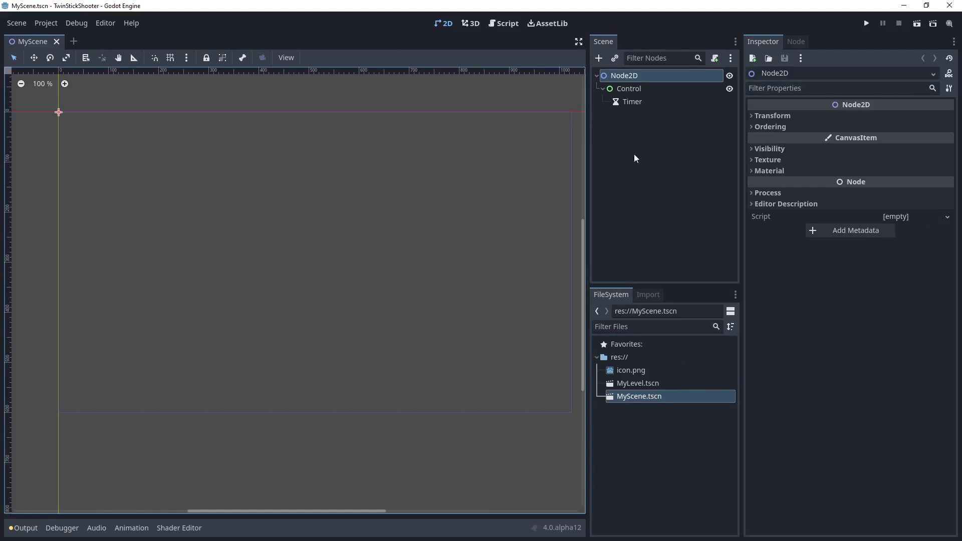
# Open the MyLevel.tscn scene and select the MyScene instance under its Root node.
pyautogui.doubleClick(647, 384)
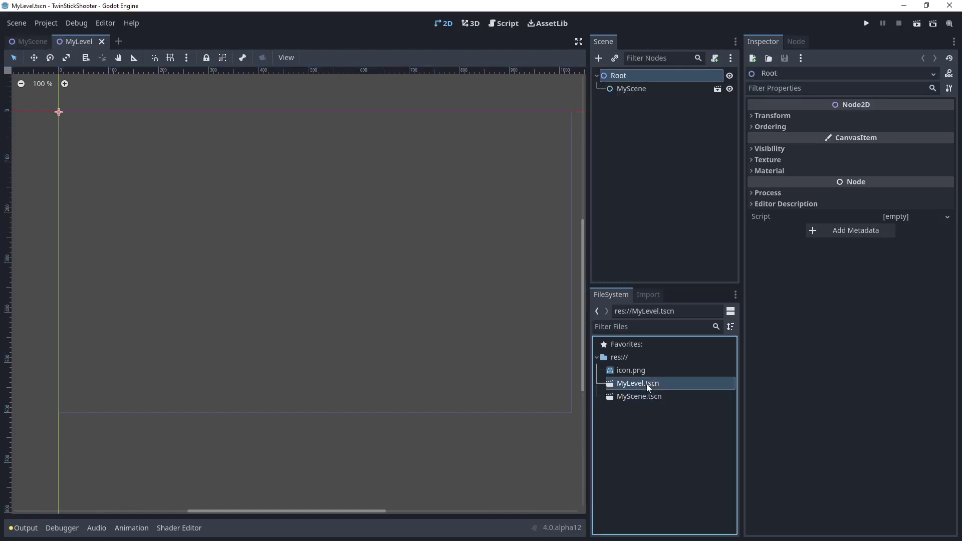
pyautogui.click(624, 224)
pyautogui.click(624, 77)
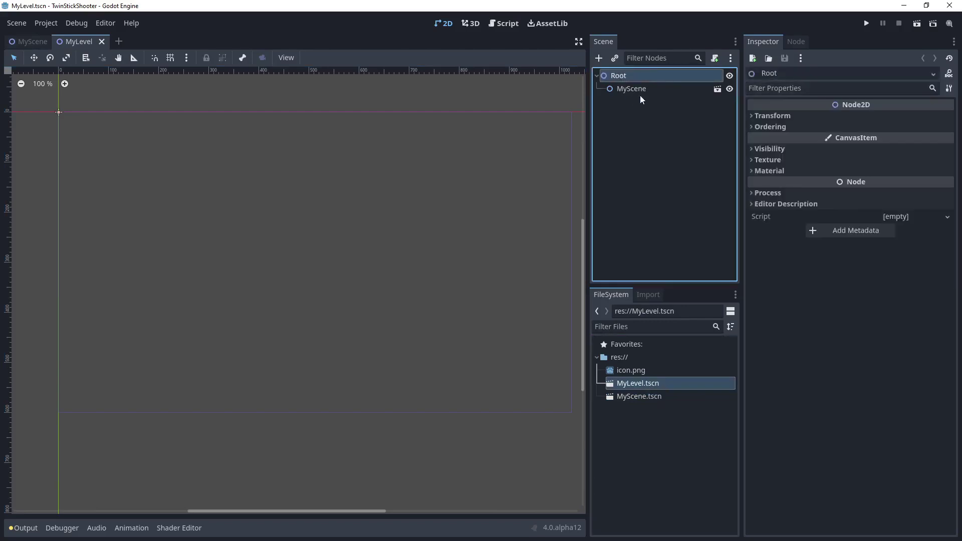
pyautogui.click(633, 90)
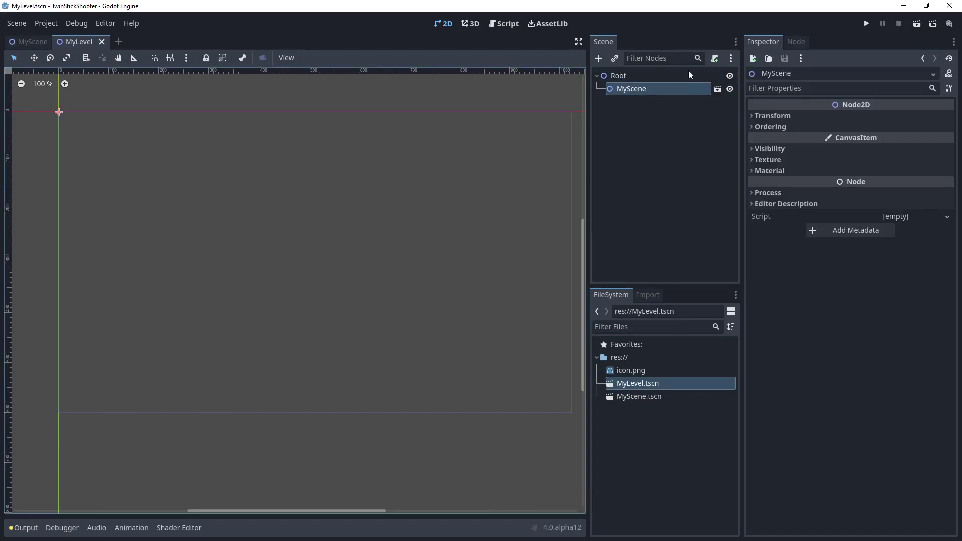
# Place four more instances of MyScene.tscn at scattered positions in the MyLevel scene.
pyautogui.click(659, 119)
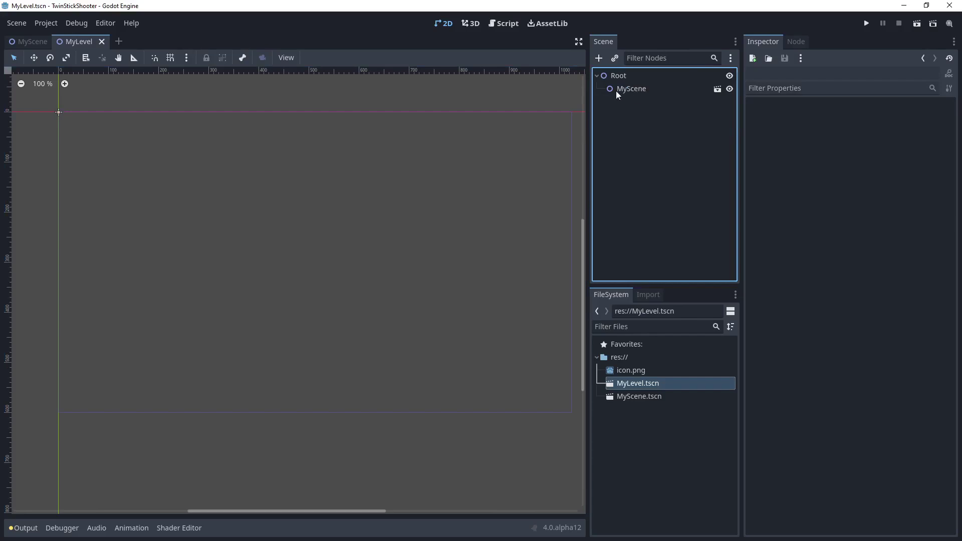
pyautogui.click(640, 89)
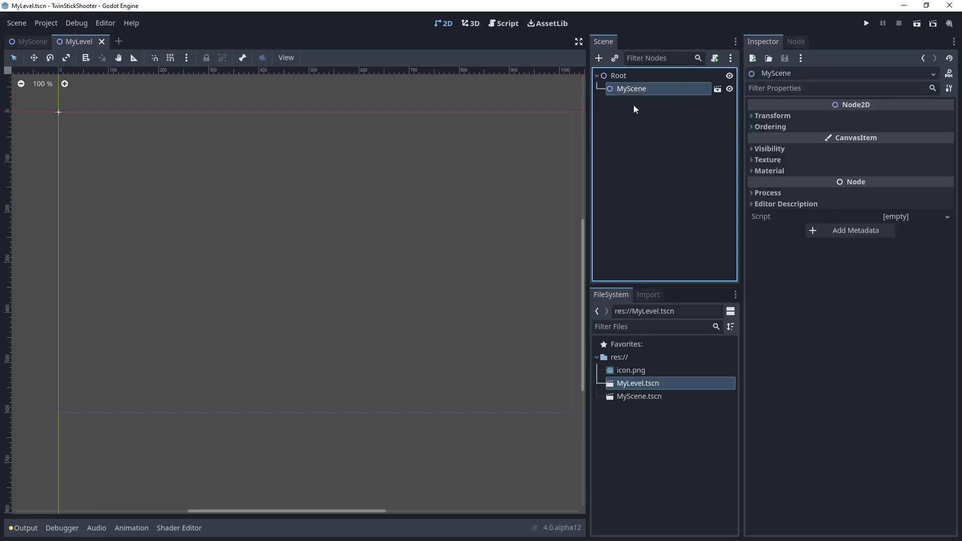
pyautogui.moveTo(647, 396); pyautogui.dragTo(423, 182)
pyautogui.moveTo(633, 397); pyautogui.dragTo(303, 259)
pyautogui.moveTo(657, 399); pyautogui.dragTo(187, 149)
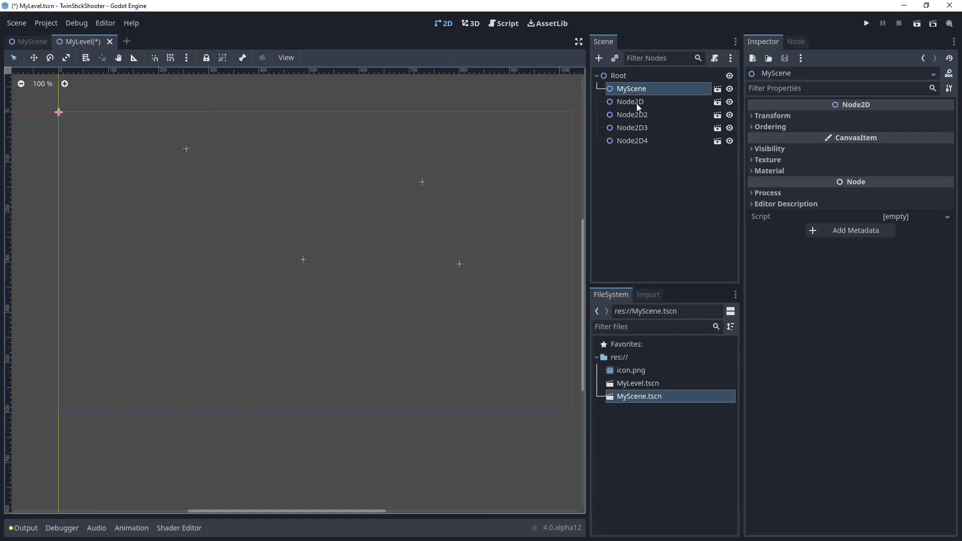
pyautogui.click(661, 167)
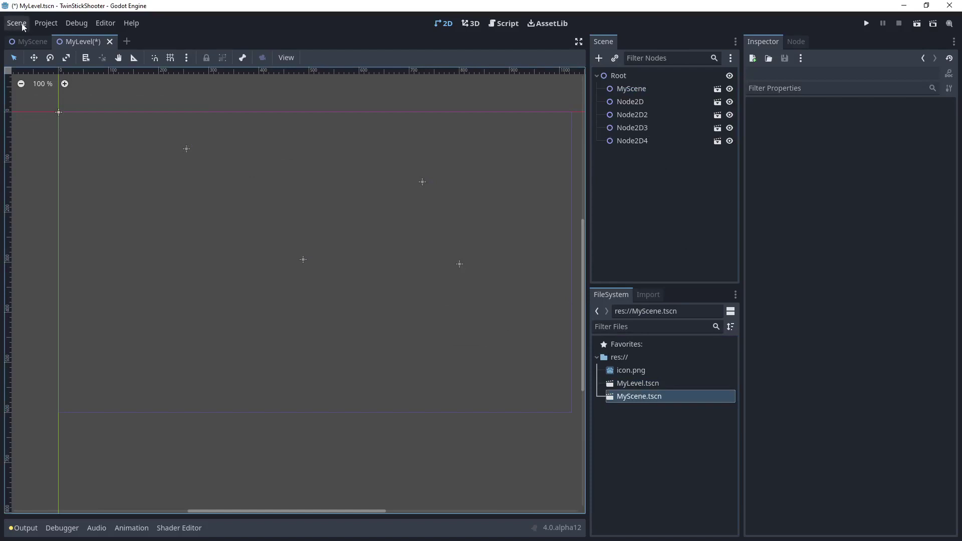
# Open the MyScene.tscn scene and check the name of its root node.
pyautogui.doubleClick(630, 399)
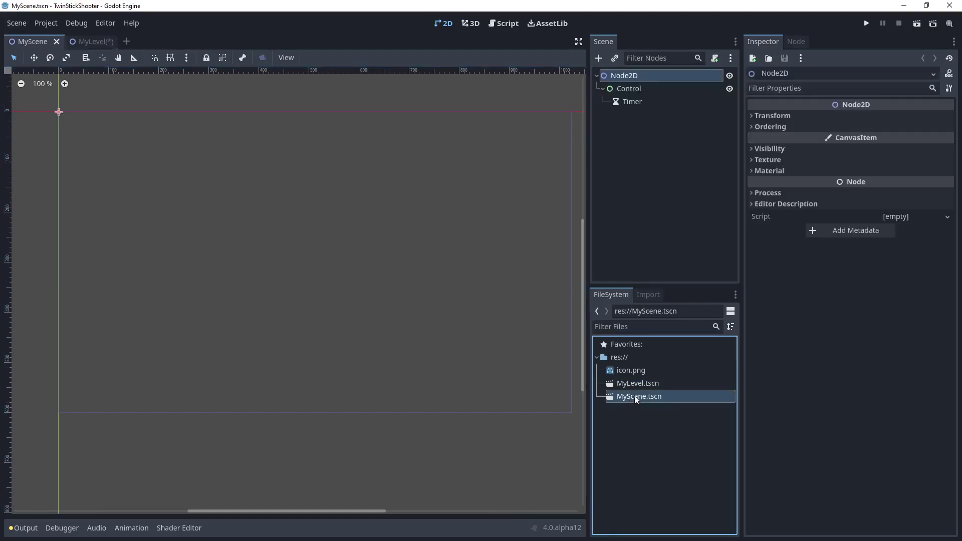
pyautogui.doubleClick(629, 75)
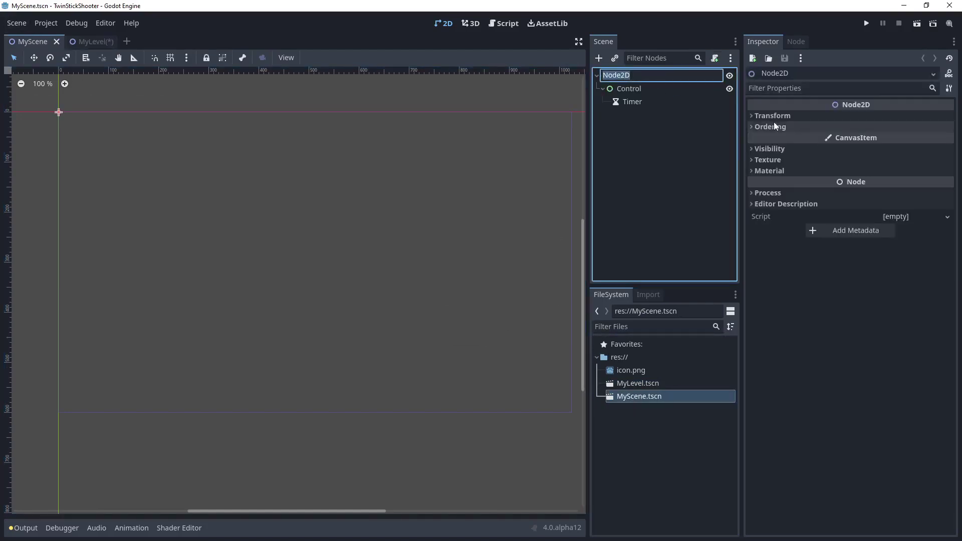
pyautogui.click(664, 115)
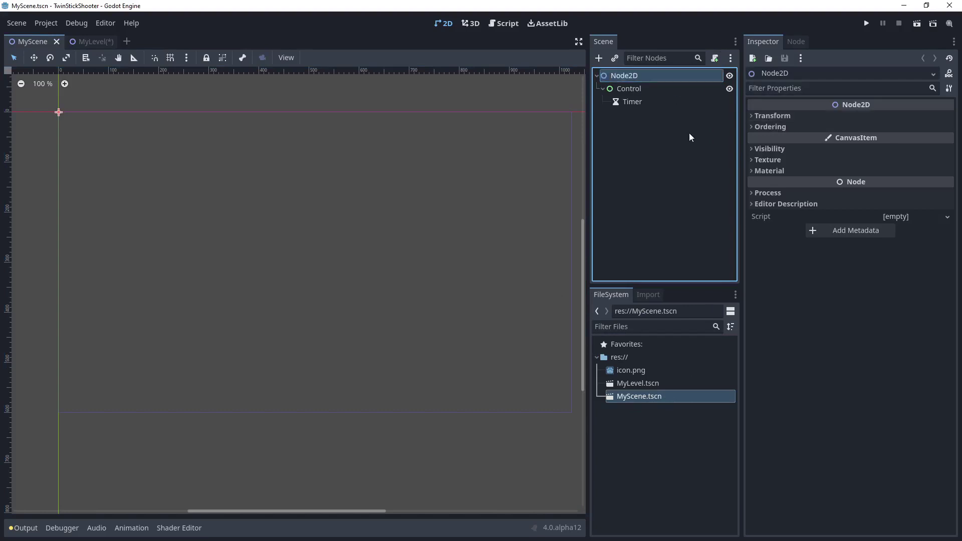
# Return to MyLevel and delete the four instances Node2D to Node2D4, keeping the original MyScene instance.
pyautogui.click(95, 42)
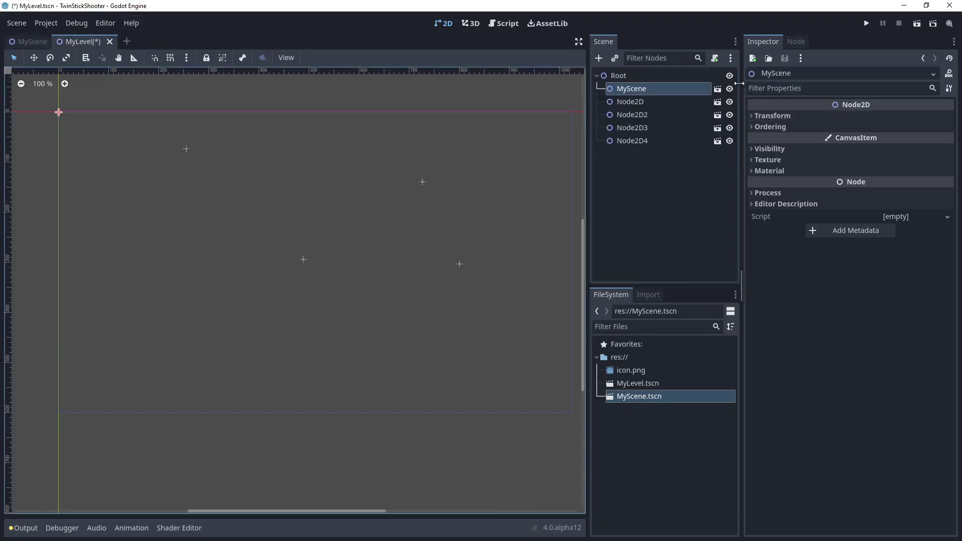
pyautogui.click(642, 101)
pyautogui.keyDown('shift'); pyautogui.click(652, 141); pyautogui.keyUp('shift')
pyautogui.press('Delete')
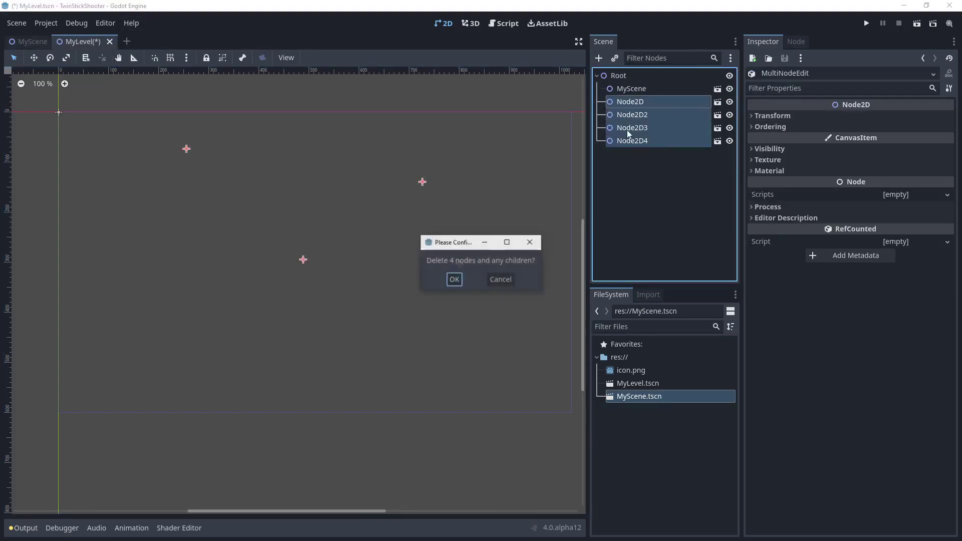
pyautogui.click(453, 279)
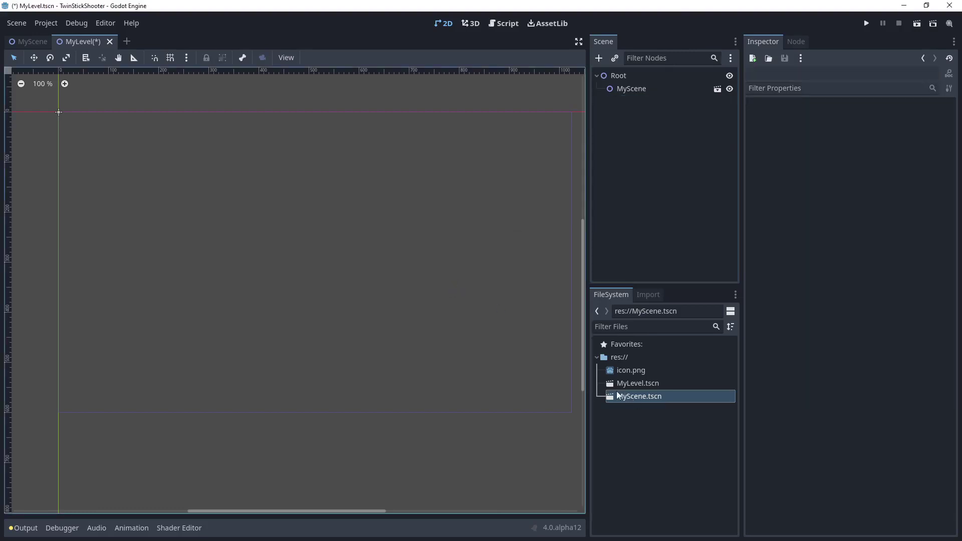
# Rename the root node of MyScene.tscn to MyScene and save that scene.
pyautogui.doubleClick(640, 396)
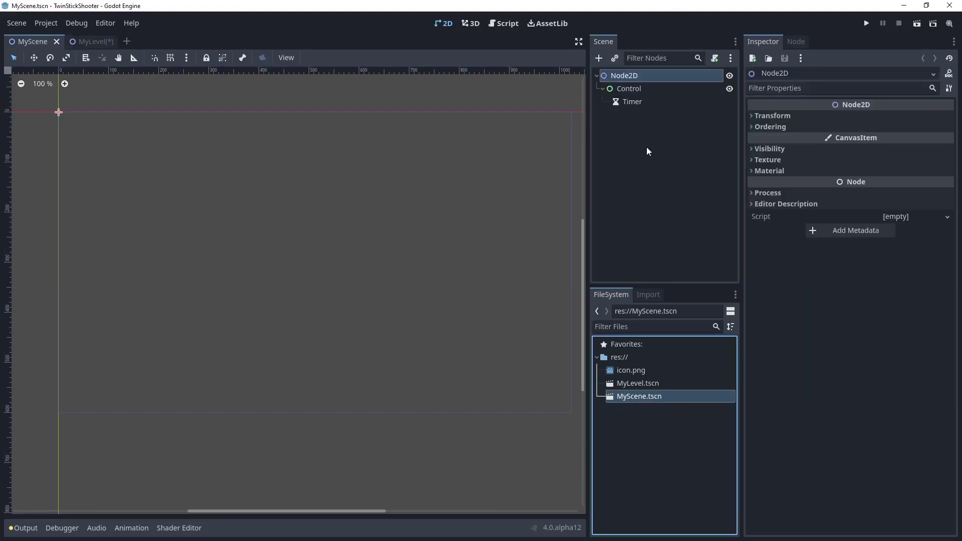
pyautogui.doubleClick(636, 77)
pyautogui.write('MyScene')
pyautogui.press('Return')
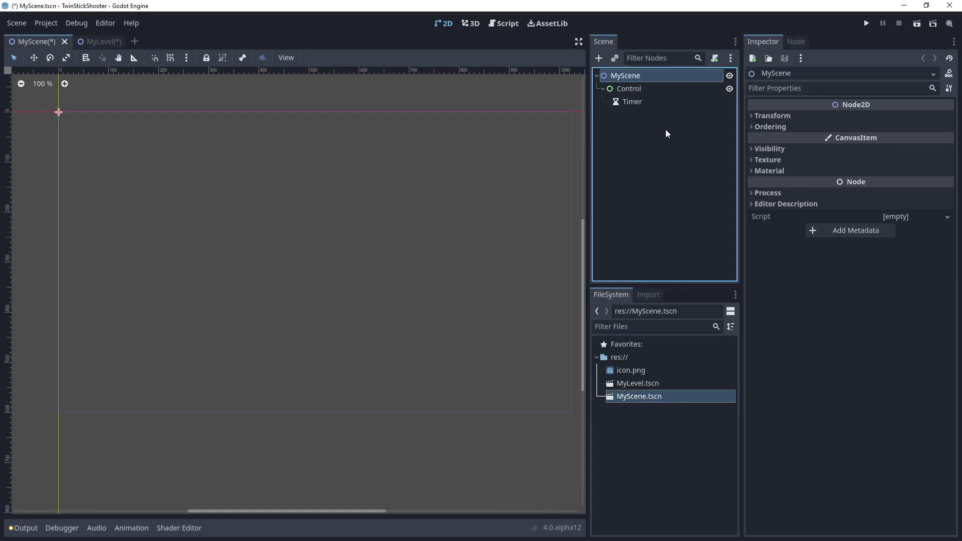
pyautogui.hotkey('ctrl', 's')
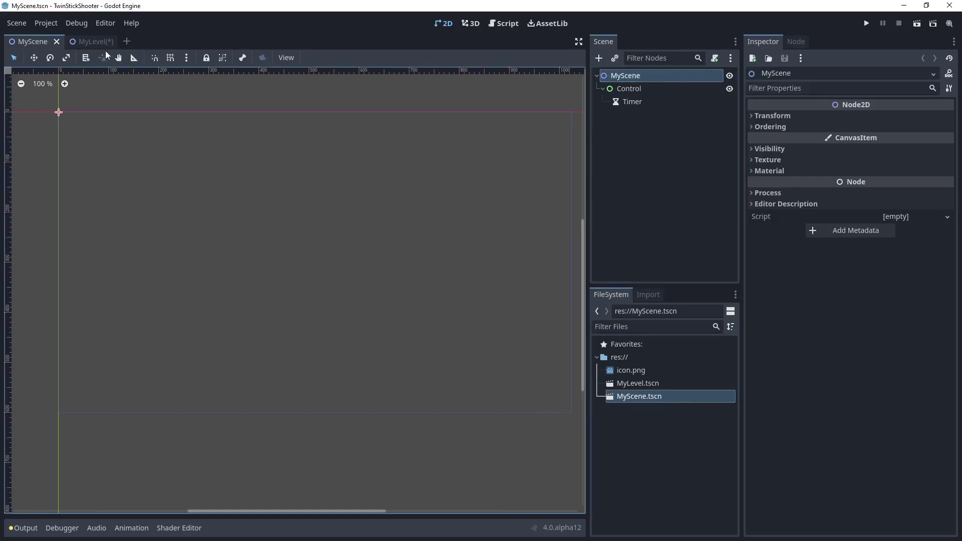
# Save the MyLevel scene, place four more MyScene.tscn instances across it and check their names in the node tree.
pyautogui.click(87, 39)
pyautogui.click(656, 154)
pyautogui.hotkey('ctrl', 's')
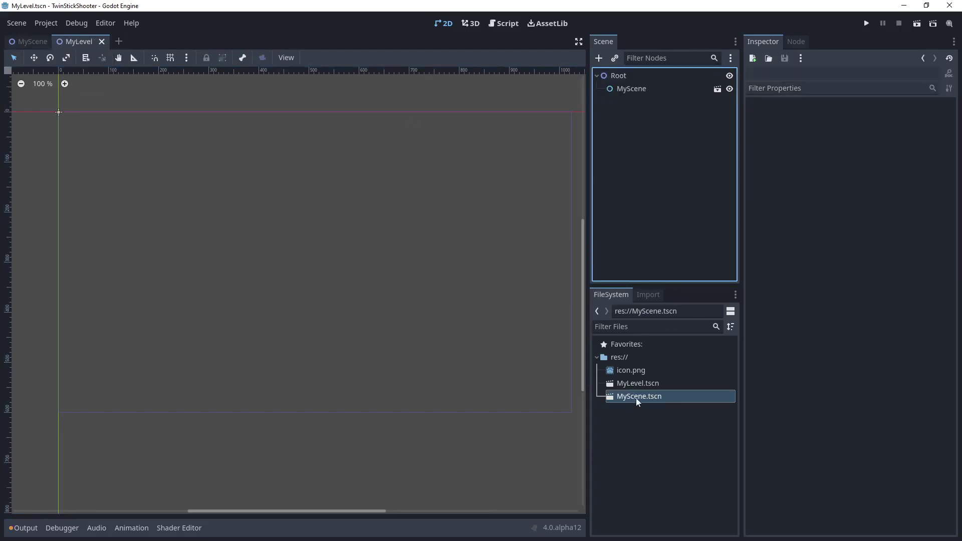
pyautogui.moveTo(636, 398); pyautogui.dragTo(454, 246)
pyautogui.moveTo(639, 397); pyautogui.dragTo(371, 357)
pyautogui.moveTo(669, 398); pyautogui.dragTo(175, 128)
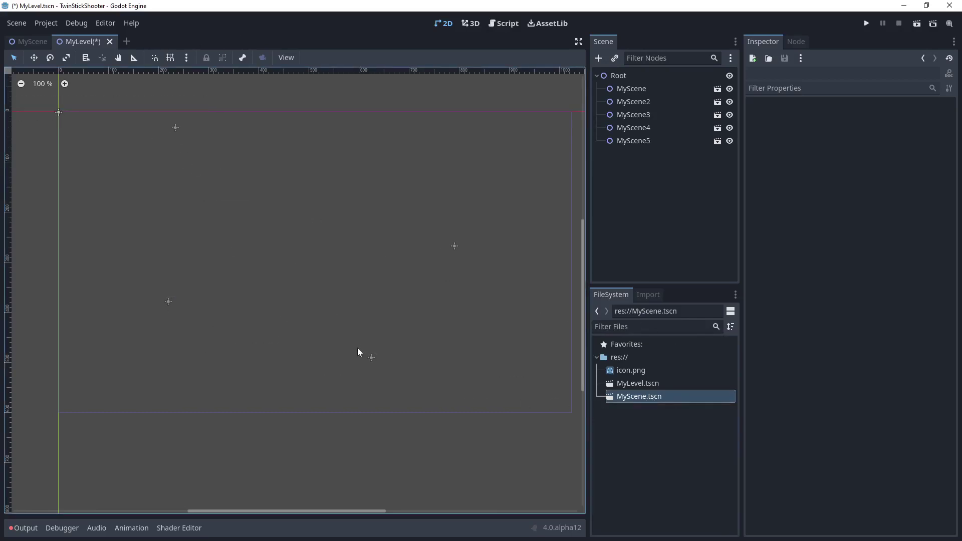
pyautogui.click(634, 89)
pyautogui.click(641, 142)
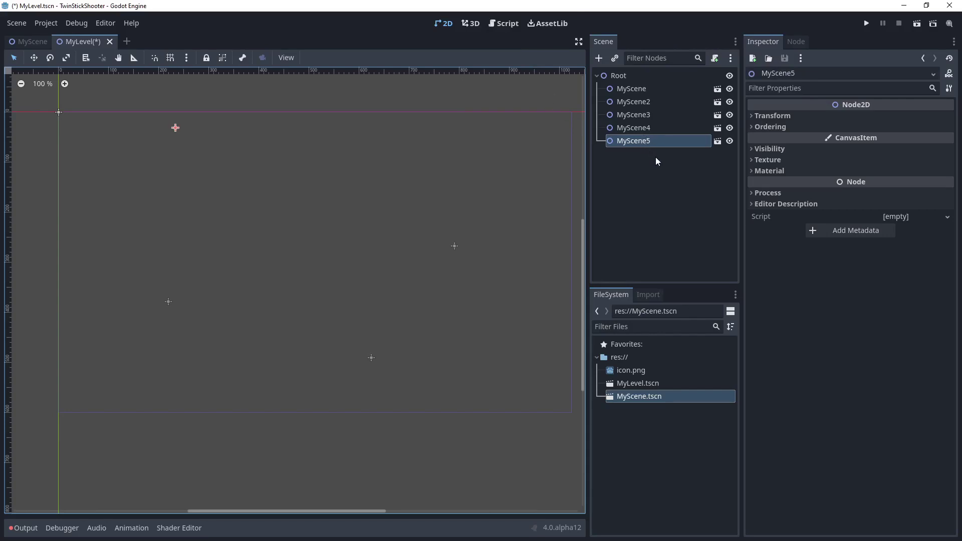
pyautogui.click(646, 173)
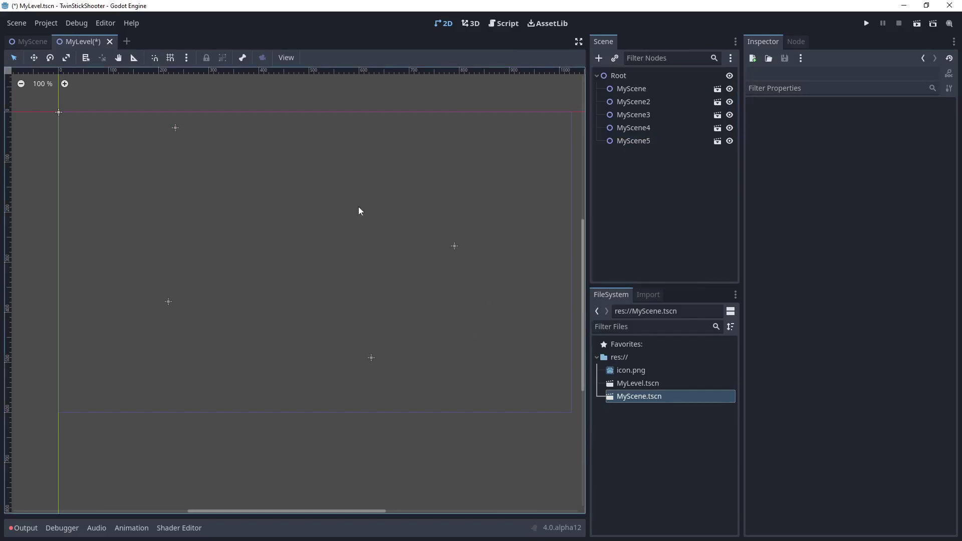
# Delete all five MyScene instances under the Root node of MyLevel.
pyautogui.click(650, 91)
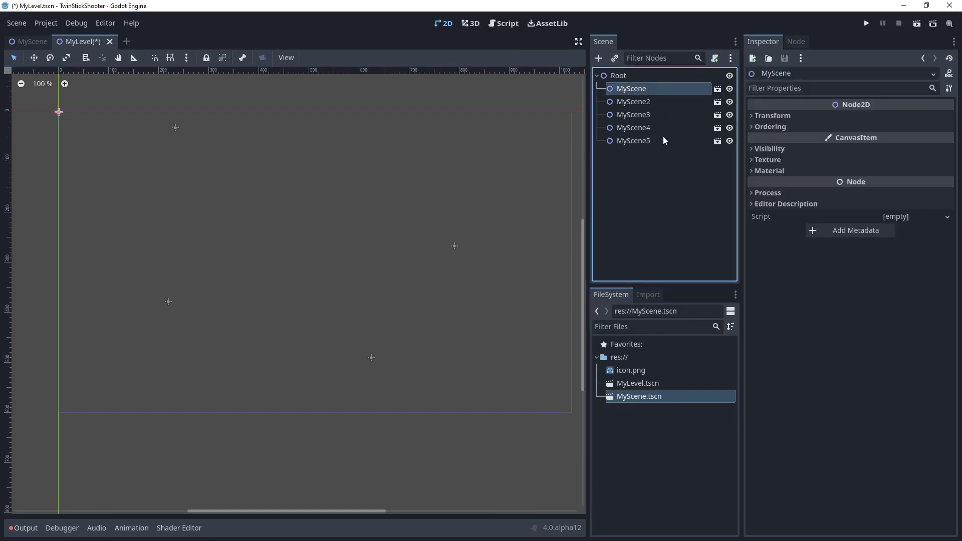
pyautogui.keyDown('shift'); pyautogui.click(651, 140); pyautogui.keyUp('shift')
pyautogui.press('Delete')
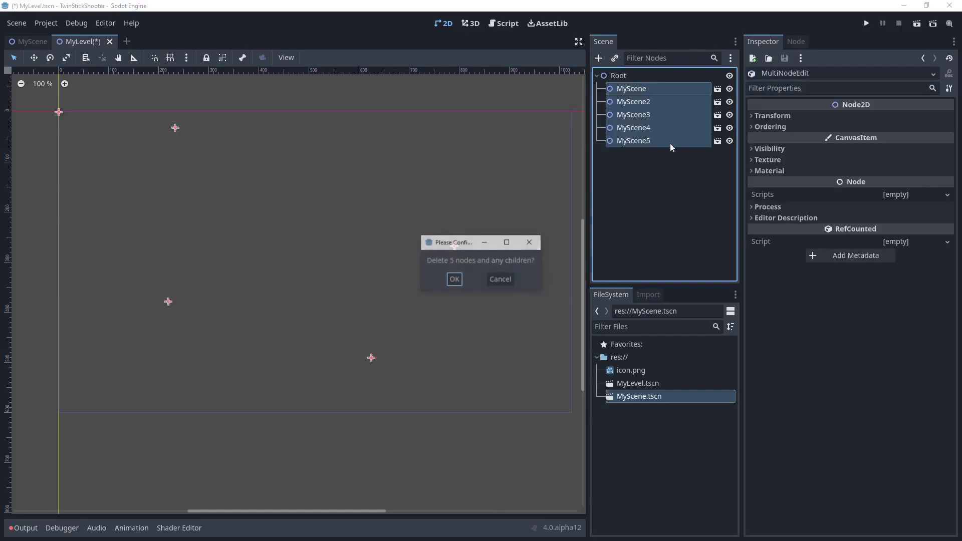
pyautogui.click(453, 280)
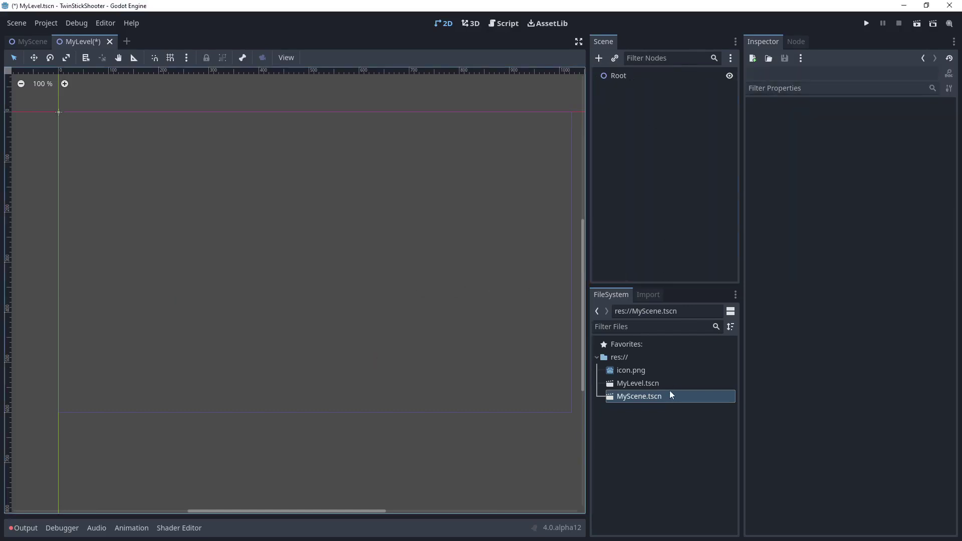
# Remove the MyLevel.tscn and MyScene.tscn files from the project.
pyautogui.click(646, 398)
pyautogui.keyDown('shift'); pyautogui.click(659, 384); pyautogui.keyUp('shift')
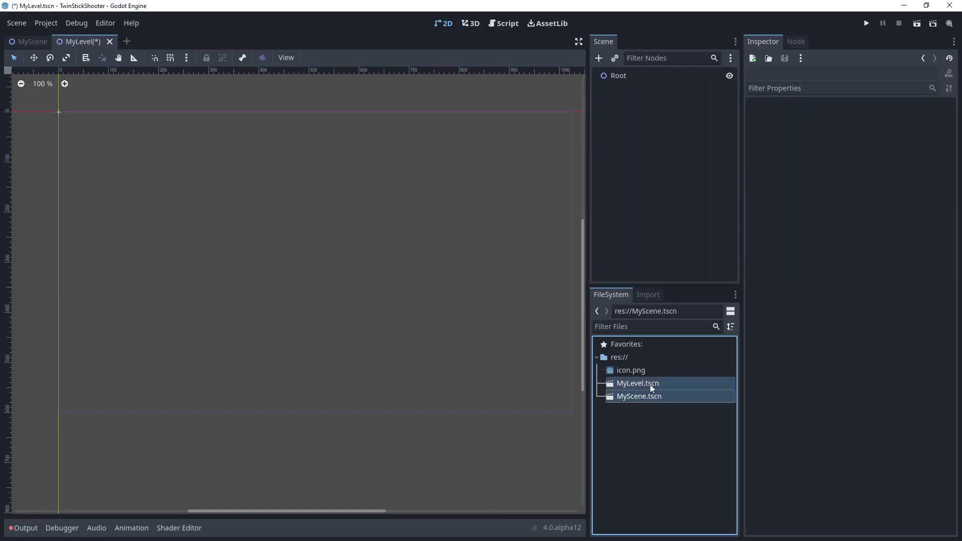
pyautogui.press('Delete')
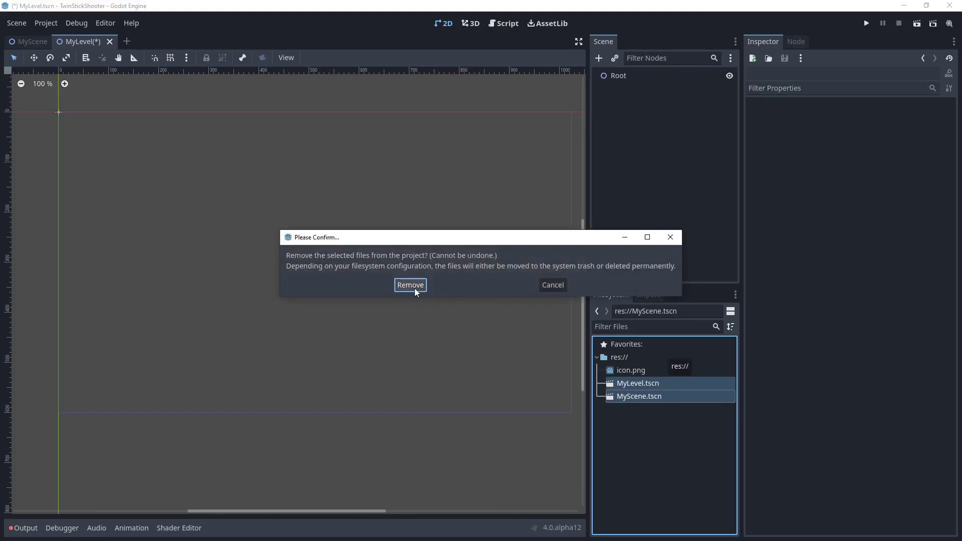
pyautogui.click(412, 282)
pyautogui.click(645, 399)
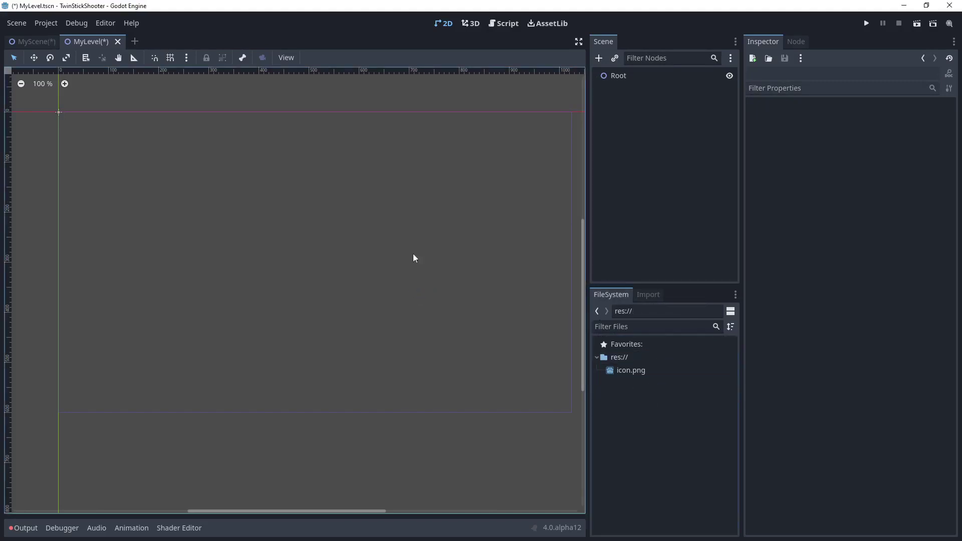
# Close the MyLevel and MyScene scenes without saving them.
pyautogui.click(118, 42)
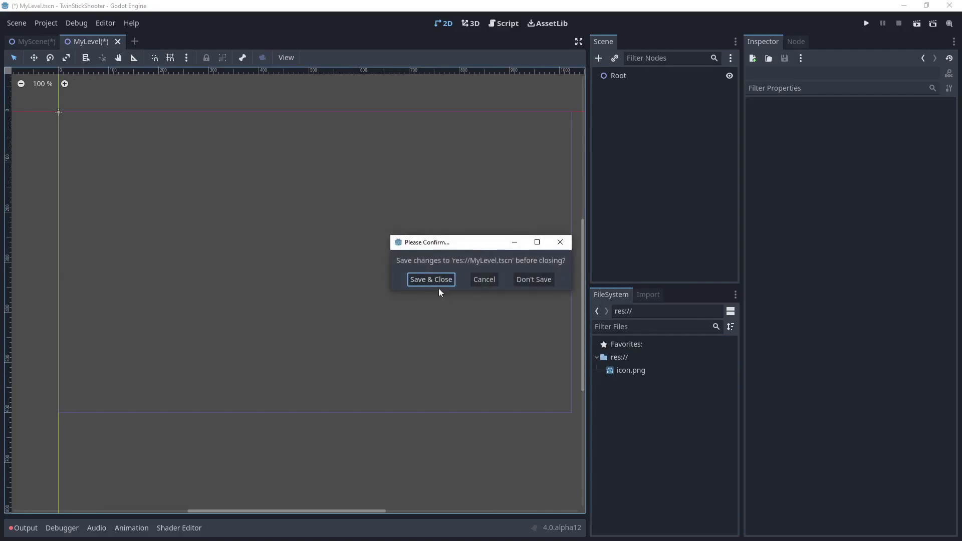
pyautogui.click(532, 280)
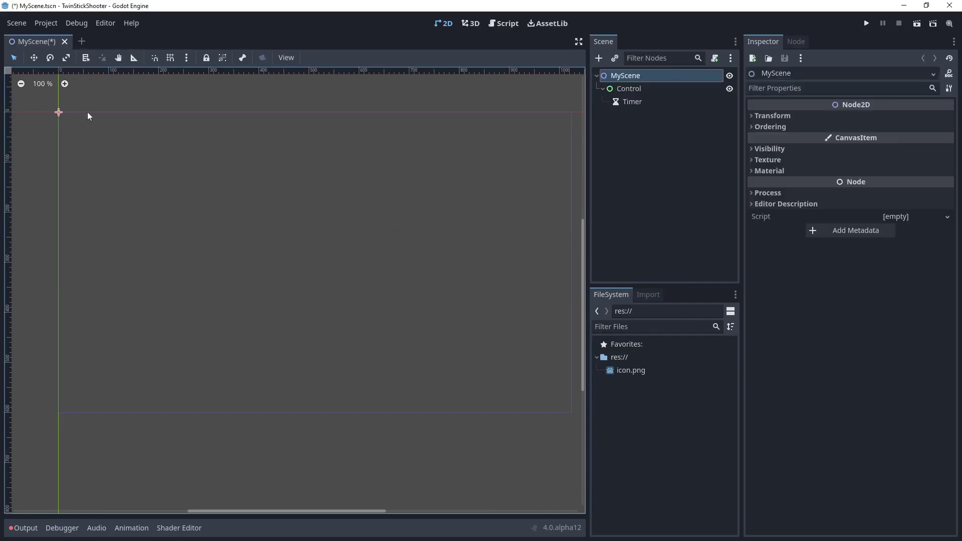
pyautogui.click(65, 42)
pyautogui.click(533, 280)
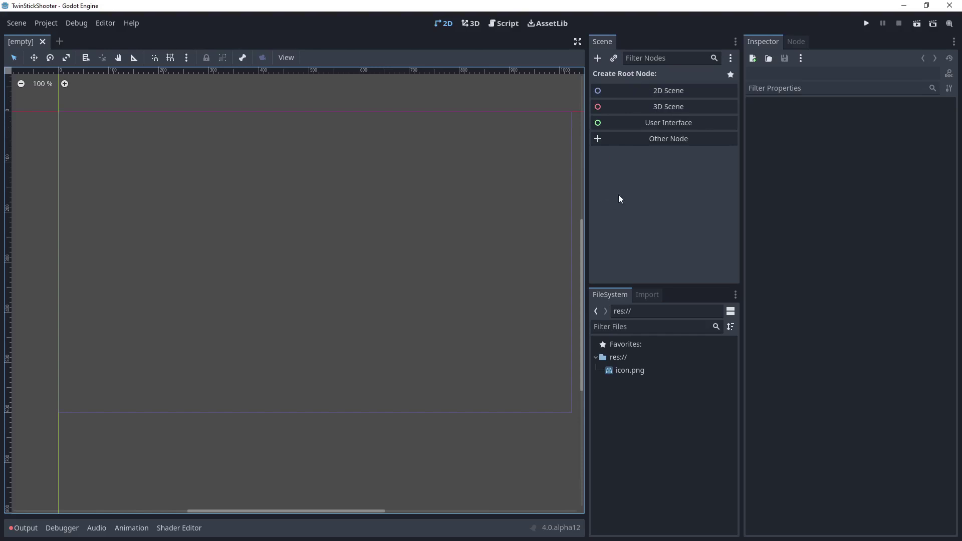
# Create a new 2D scene and rename its root node to MainLevel.
pyautogui.click(671, 92)
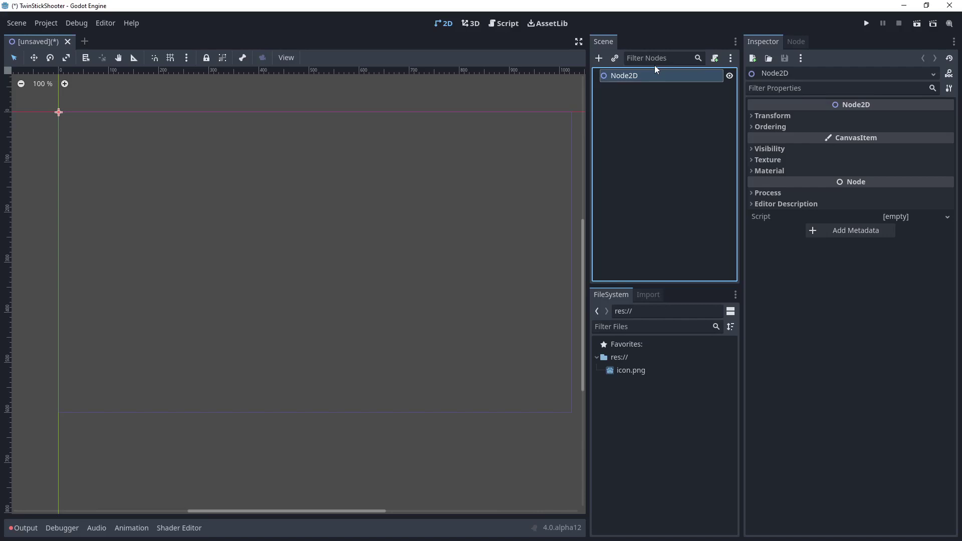
pyautogui.doubleClick(629, 75)
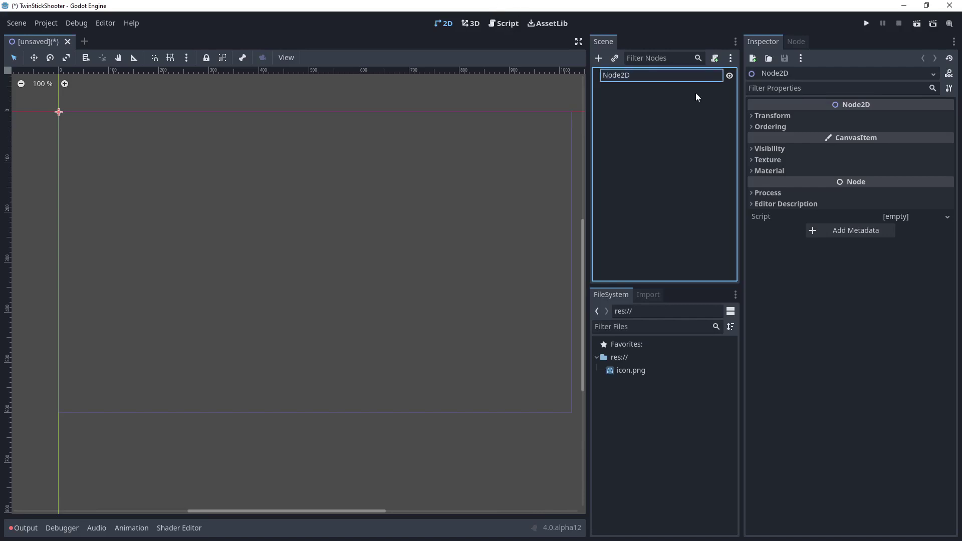
pyautogui.hotkey('ctrl', 'a')
pyautogui.write('MainLevel')
pyautogui.press('Return')
pyautogui.click(705, 118)
pyautogui.click(654, 77)
# Save the new scene in the project's root folder as MainLevel.tscn.
pyautogui.hotkey('ctrl', 's')
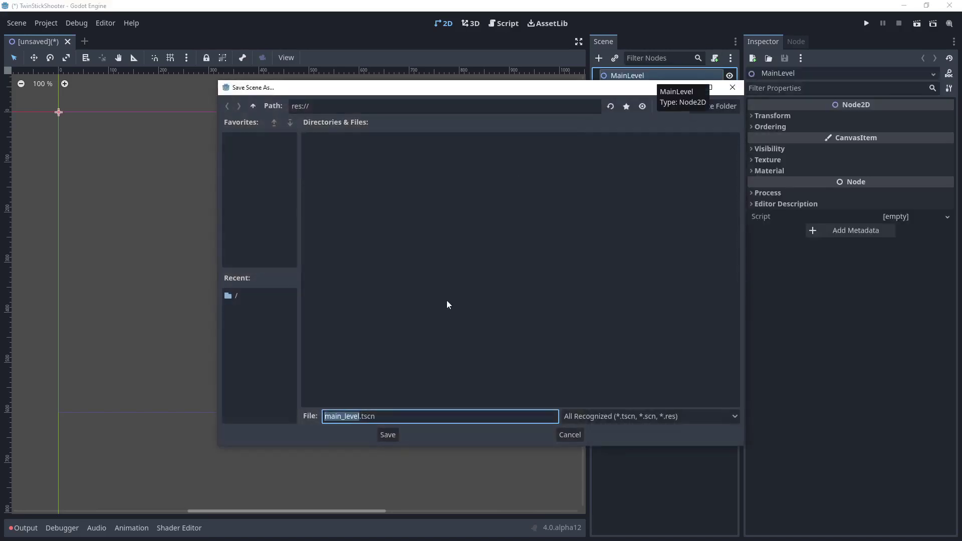
pyautogui.click(344, 417)
pyautogui.moveTo(360, 417); pyautogui.dragTo(292, 416)
pyautogui.click(383, 417)
pyautogui.write('Main')
pyautogui.write('Level')
pyautogui.click(396, 438)
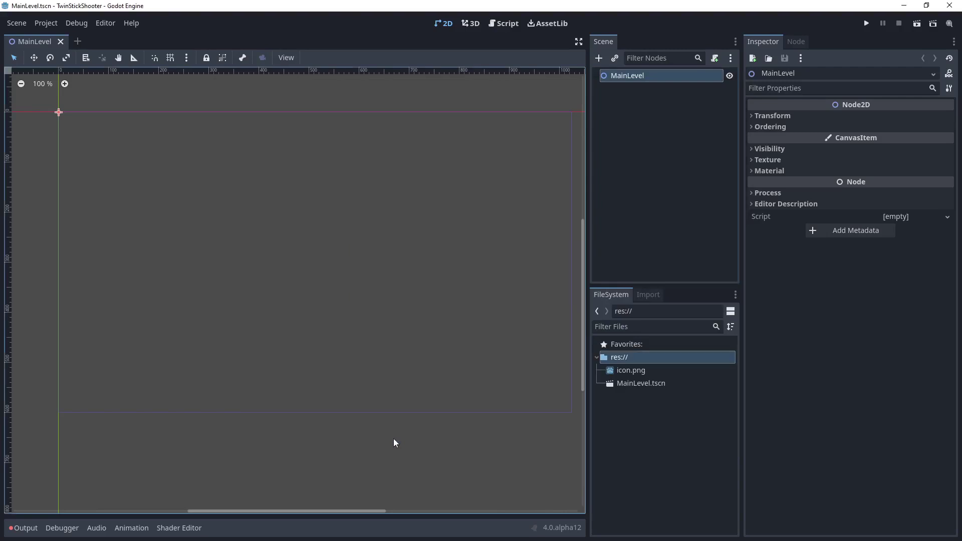
pyautogui.click(691, 127)
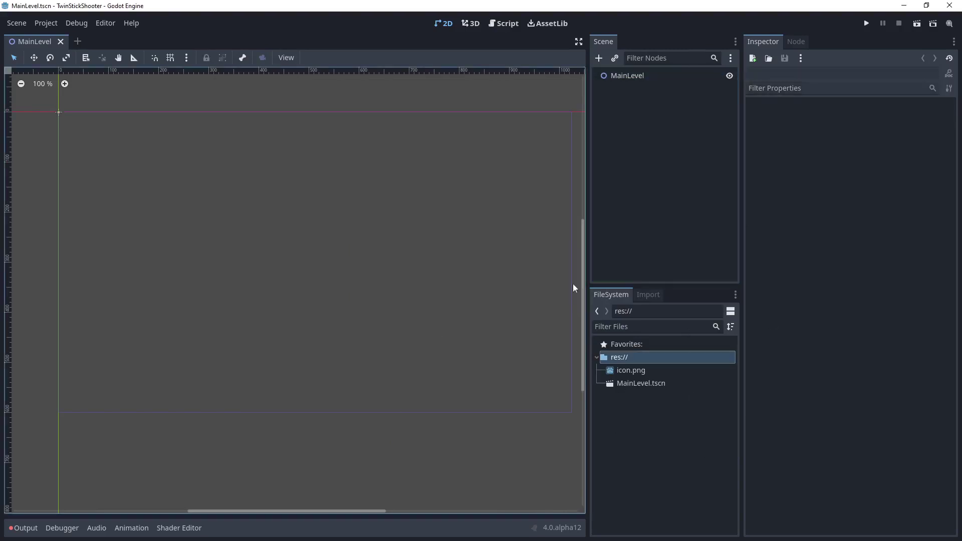
pyautogui.click(619, 112)
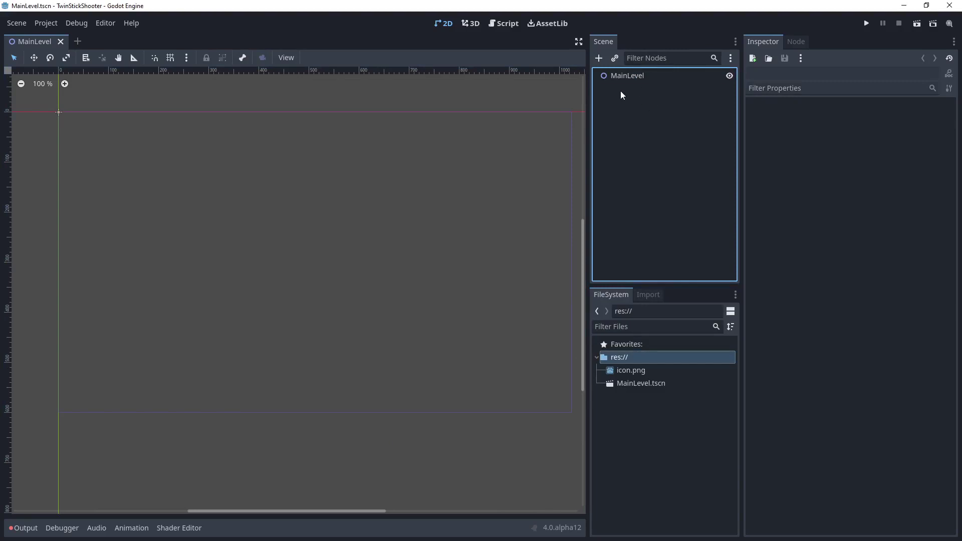
pyautogui.click(194, 292)
pyautogui.rightClick(311, 248)
pyautogui.click(271, 229)
pyautogui.moveTo(315, 211); pyautogui.dragTo(315, 218, button='middle')
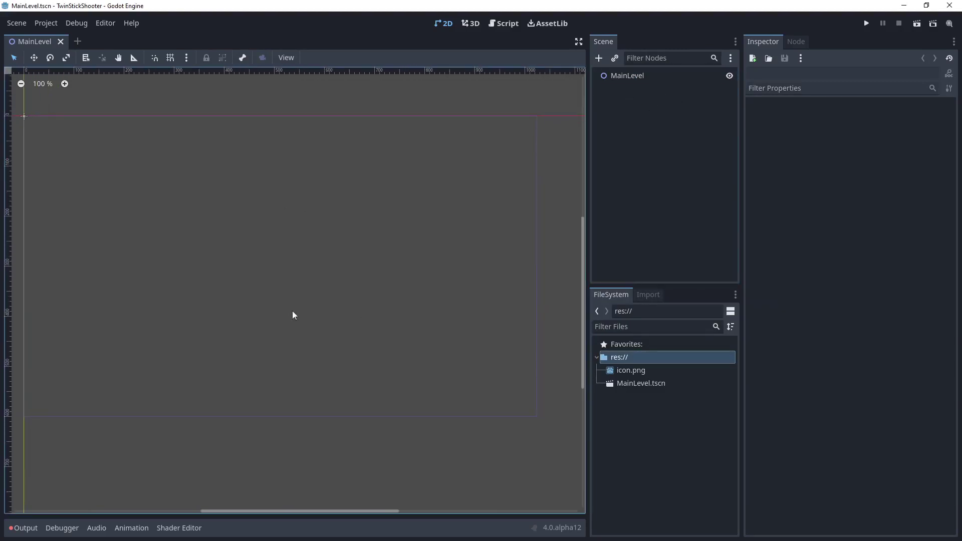
pyautogui.moveTo(207, 226); pyautogui.dragTo(228, 231, button='middle')
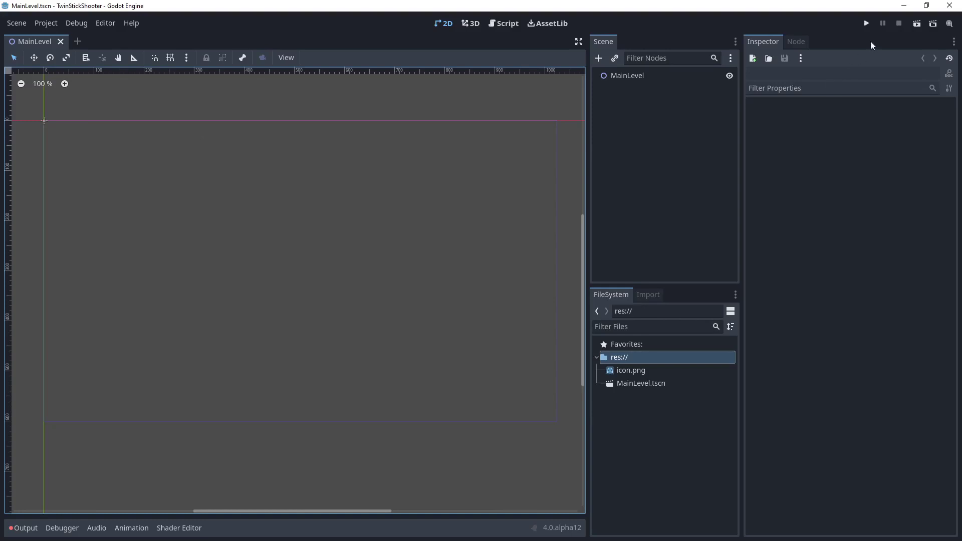
# Run the project with the current MainLevel scene chosen as its main scene, and close the game window.
pyautogui.click(622, 76)
pyautogui.click(866, 24)
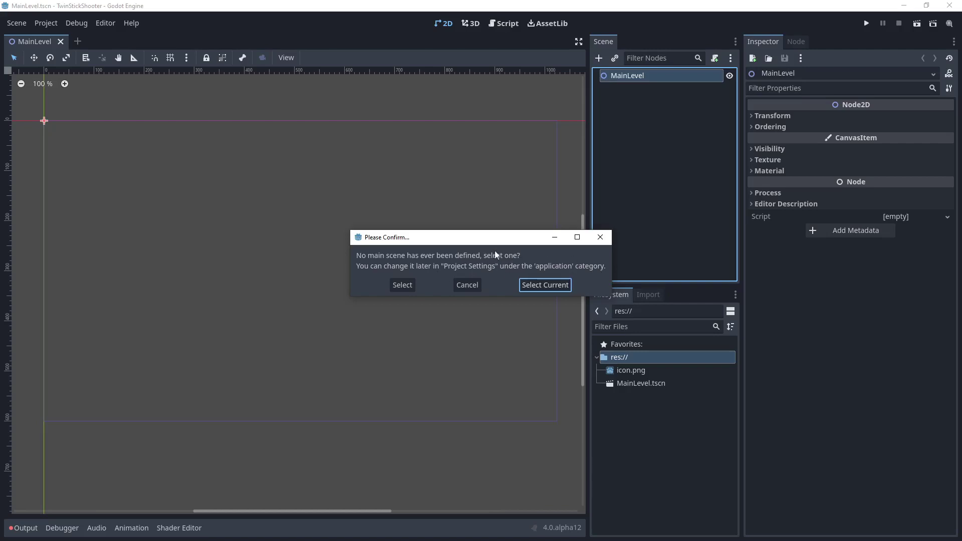
pyautogui.moveTo(495, 248); pyautogui.dragTo(343, 231)
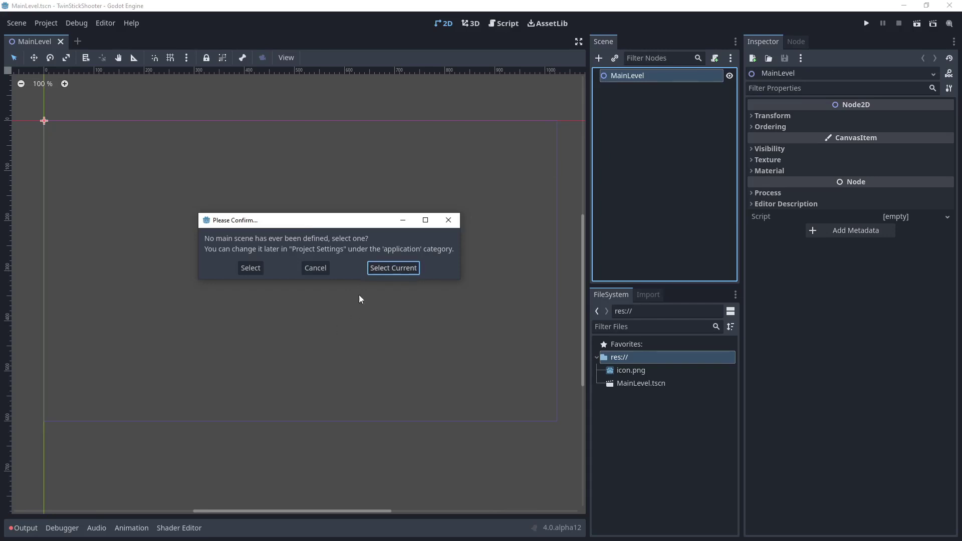
pyautogui.click(394, 268)
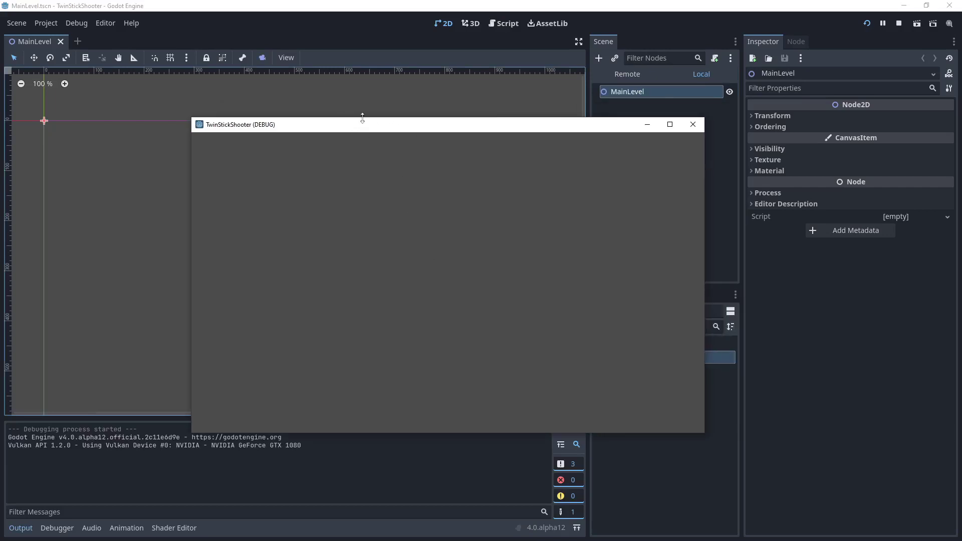
pyautogui.click(695, 128)
pyautogui.click(647, 75)
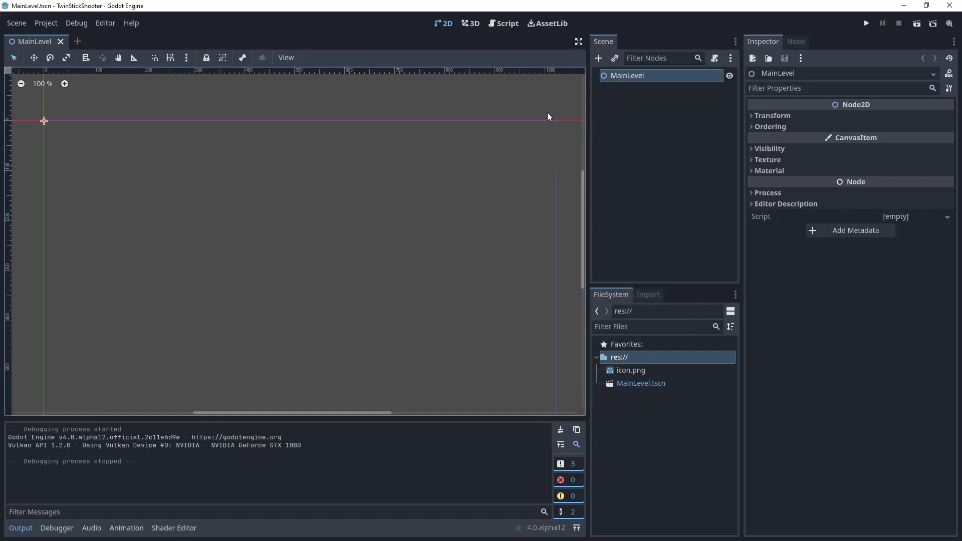
pyautogui.click(623, 106)
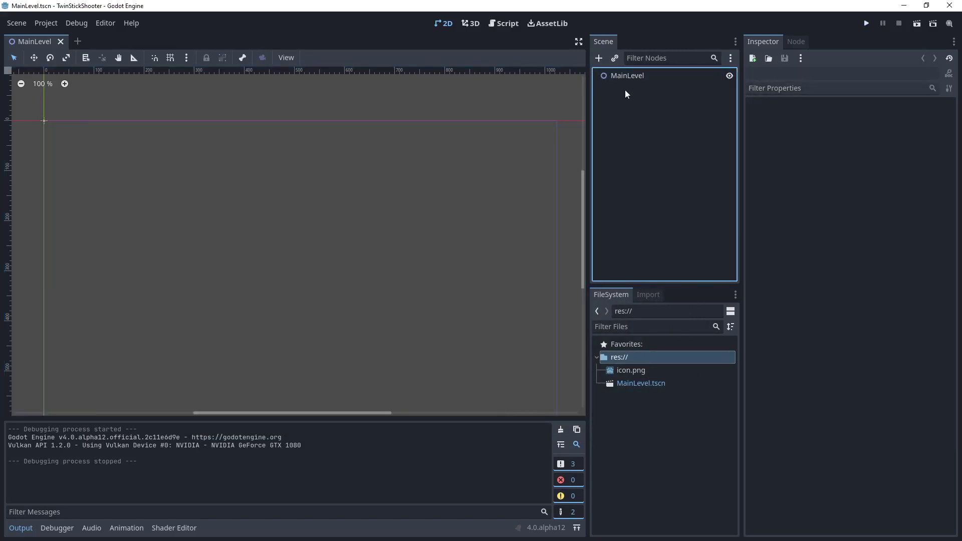
pyautogui.click(631, 80)
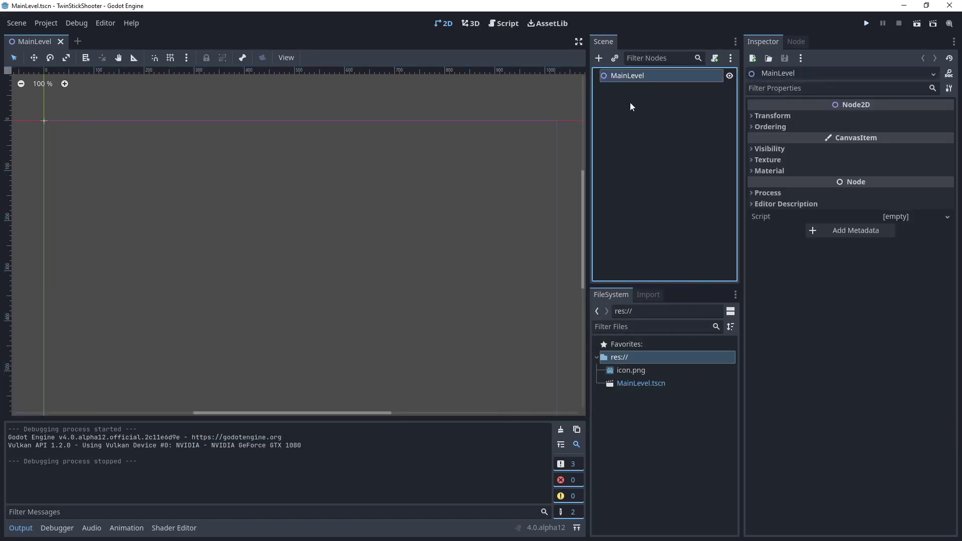
pyautogui.click(642, 105)
# Add a CharacterBody2D node as a child of the MainLevel root node.
pyautogui.click(625, 75)
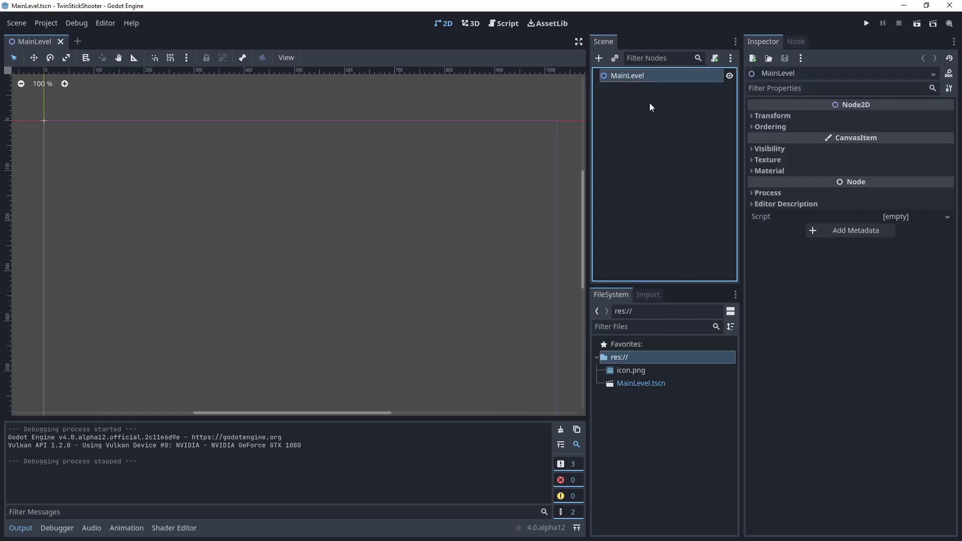
pyautogui.rightClick(624, 76)
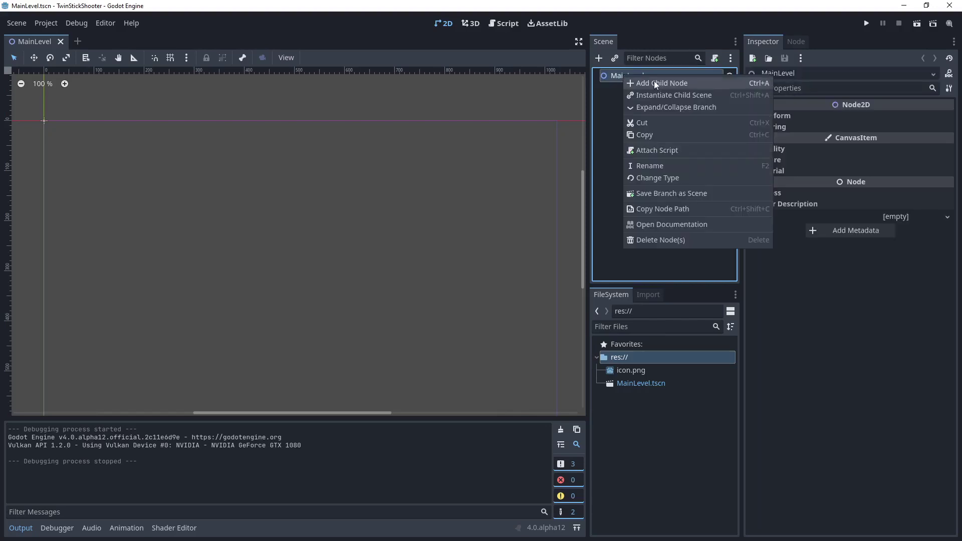
pyautogui.click(605, 90)
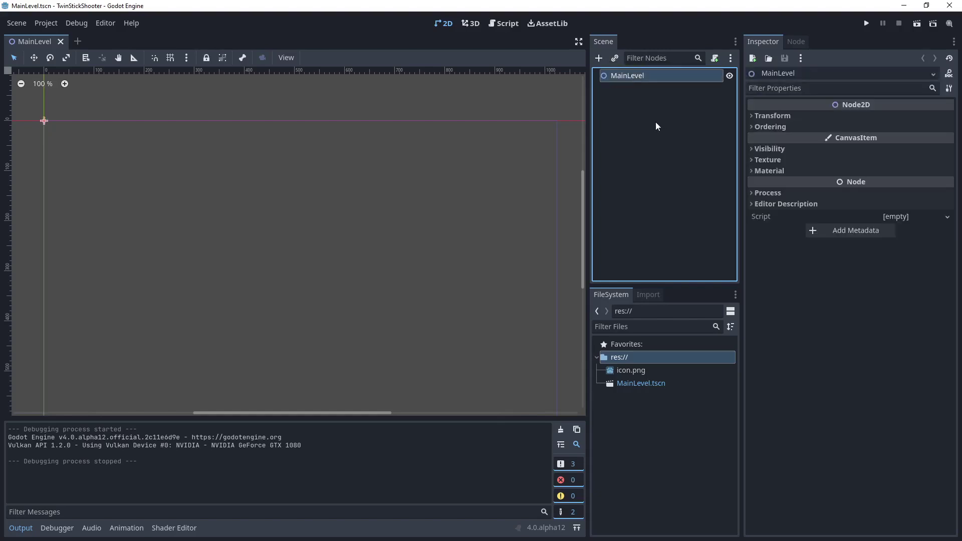
pyautogui.hotkey('ctrl', 'a')
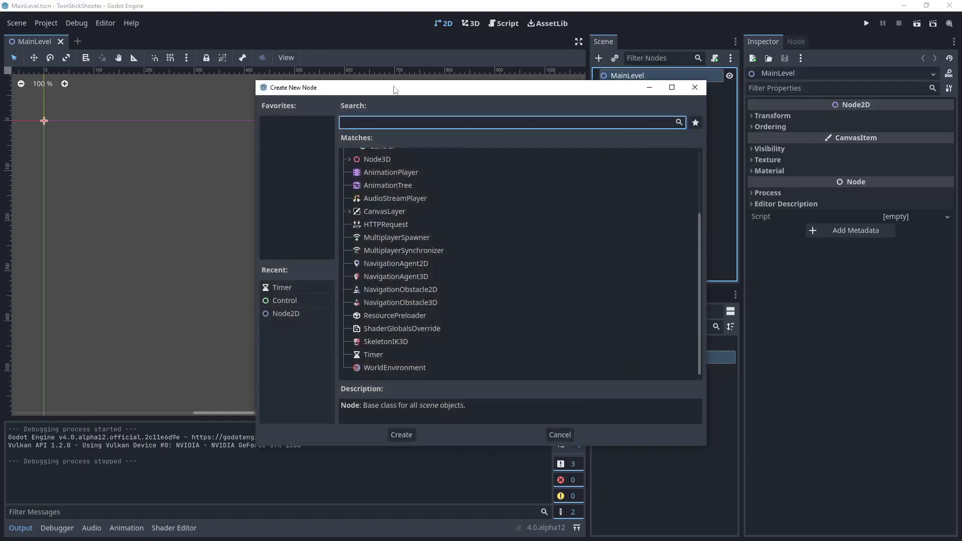
pyautogui.moveTo(407, 88); pyautogui.dragTo(430, 79)
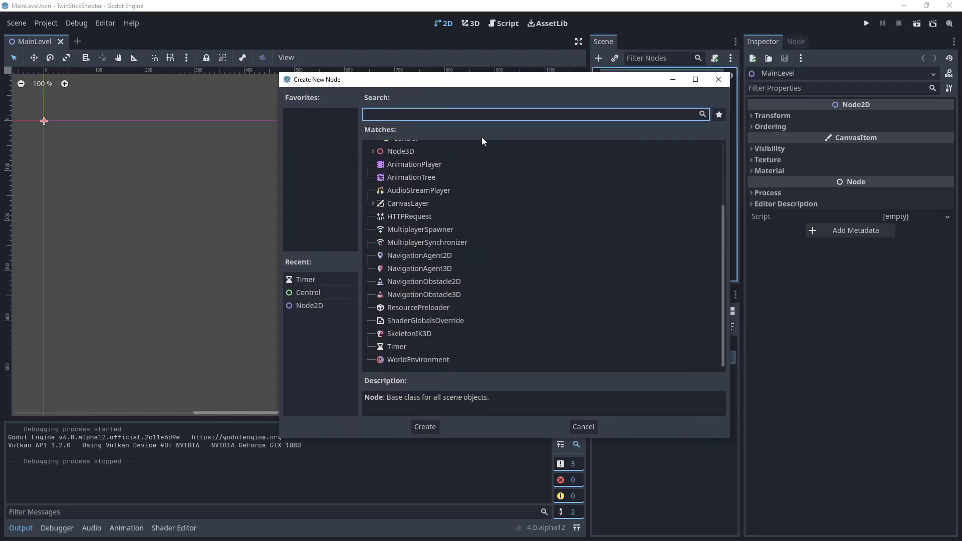
pyautogui.write('character')
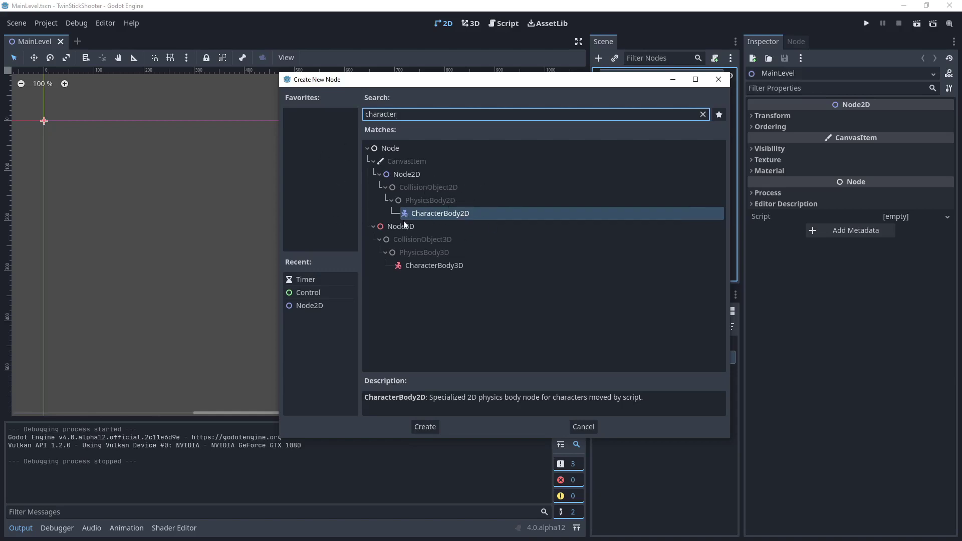
pyautogui.doubleClick(455, 215)
pyautogui.click(678, 128)
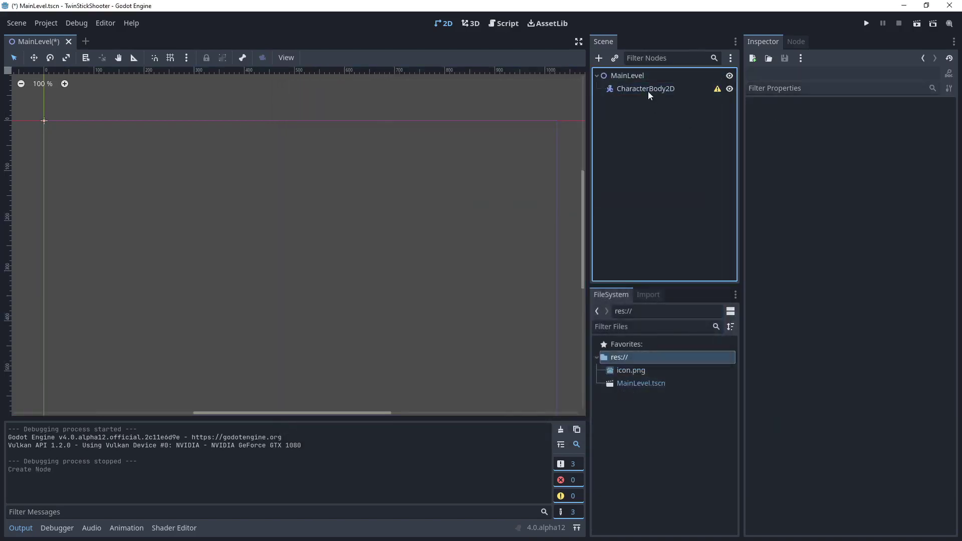
# Examine the new CharacterBody2D node's properties and its place at the origin of the 2D view.
pyautogui.click(632, 89)
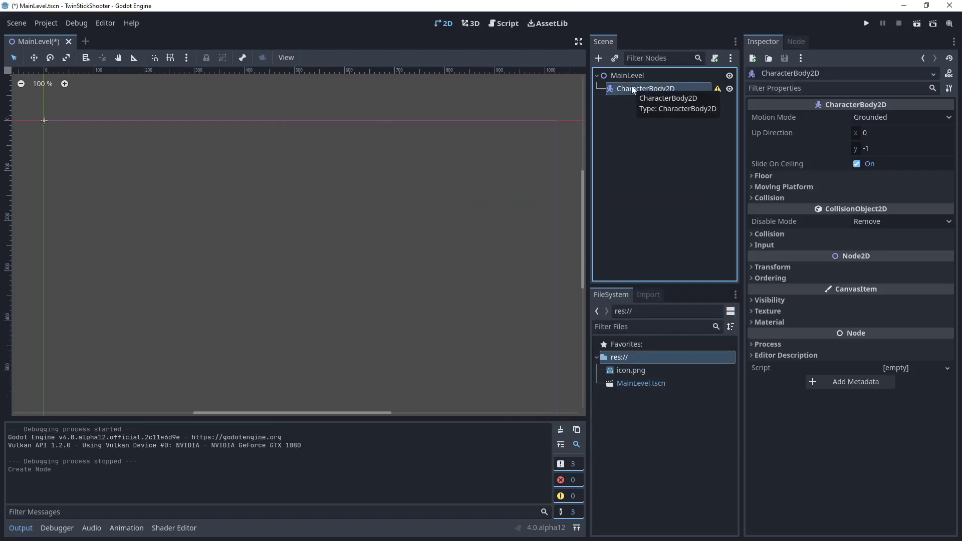
pyautogui.click(618, 109)
pyautogui.click(651, 89)
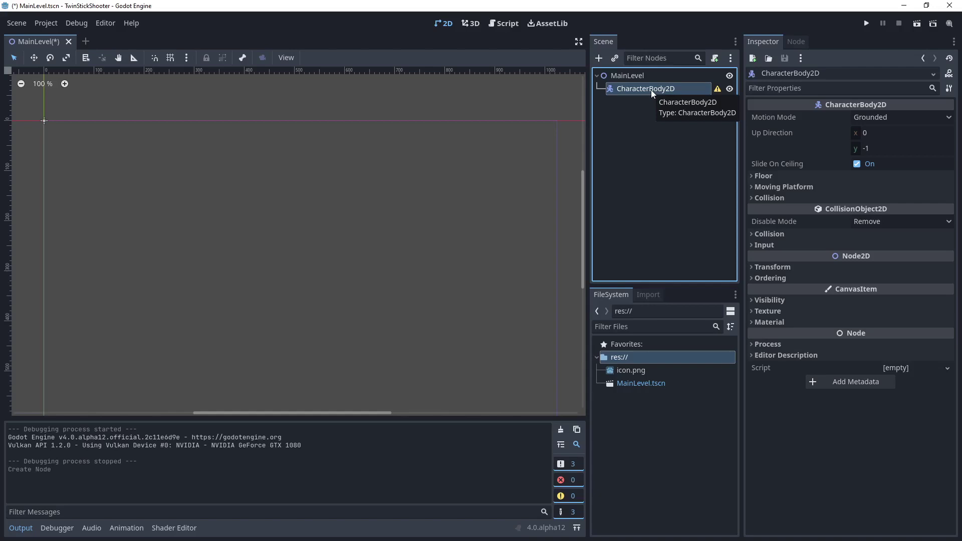
pyautogui.click(631, 126)
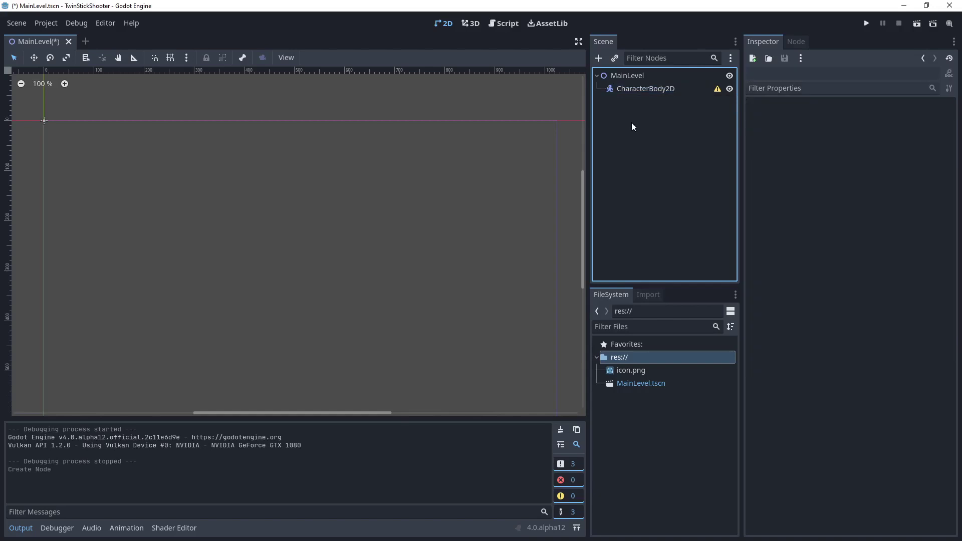
pyautogui.click(636, 89)
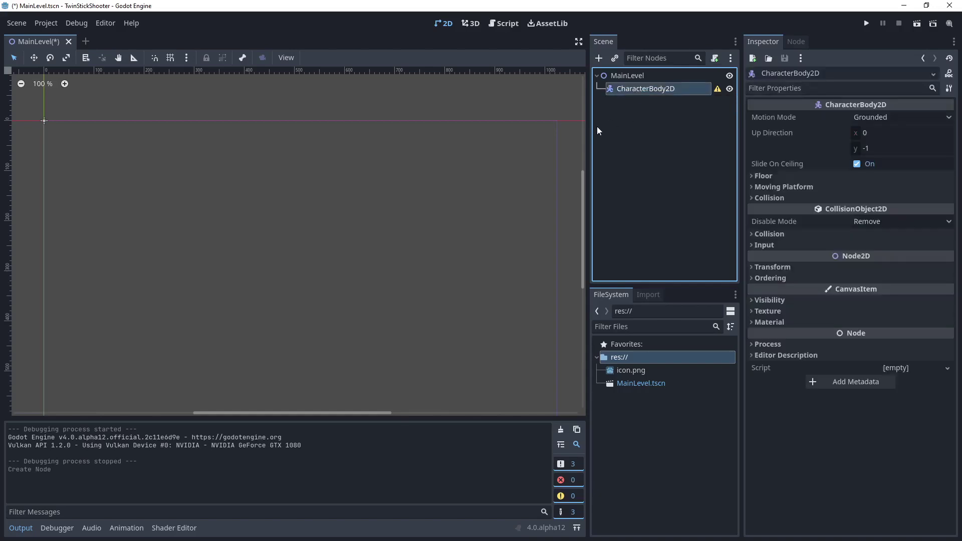
pyautogui.click(639, 103)
pyautogui.click(638, 92)
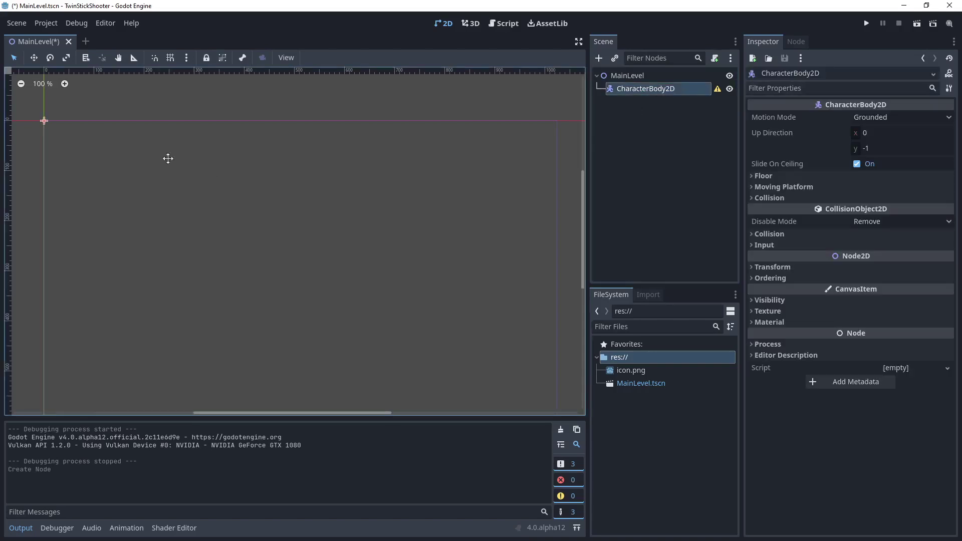
pyautogui.moveTo(176, 162); pyautogui.dragTo(159, 180, button='middle')
pyautogui.click(634, 77)
pyautogui.click(629, 92)
pyautogui.scroll(10, 195, 165)
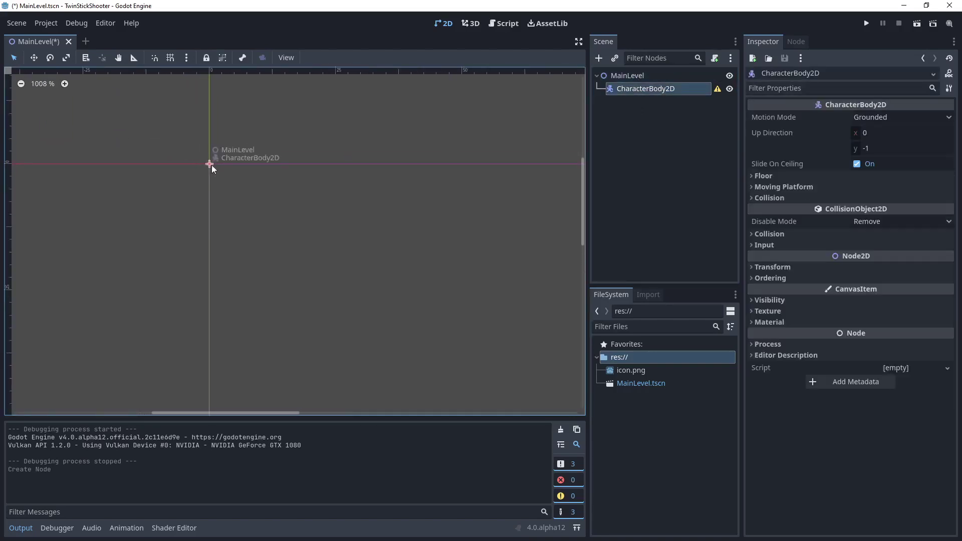
pyautogui.scroll(-5, 209, 166)
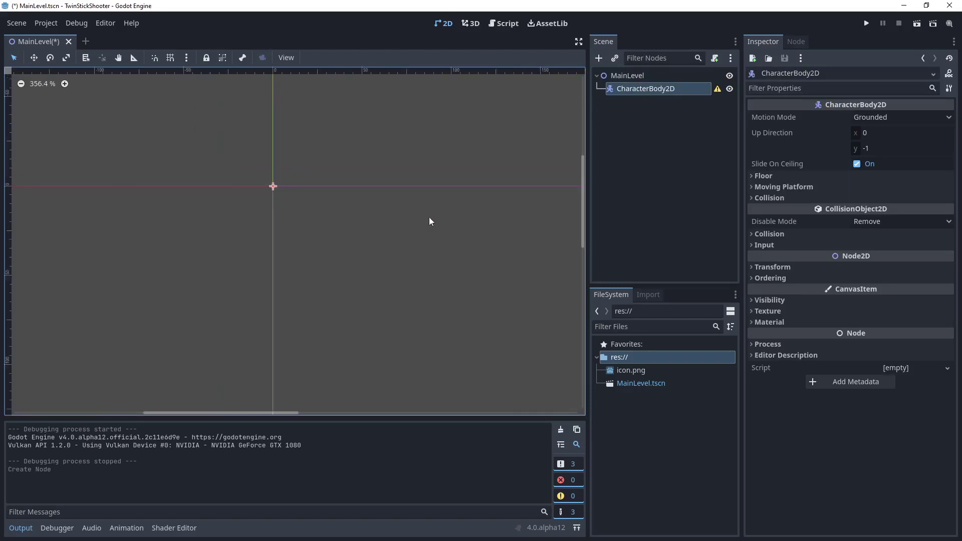
pyautogui.moveTo(279, 187); pyautogui.dragTo(300, 195, button='middle')
pyautogui.click(650, 104)
# Add a Sprite2D node as a child of CharacterBody2D.
pyautogui.click(685, 92)
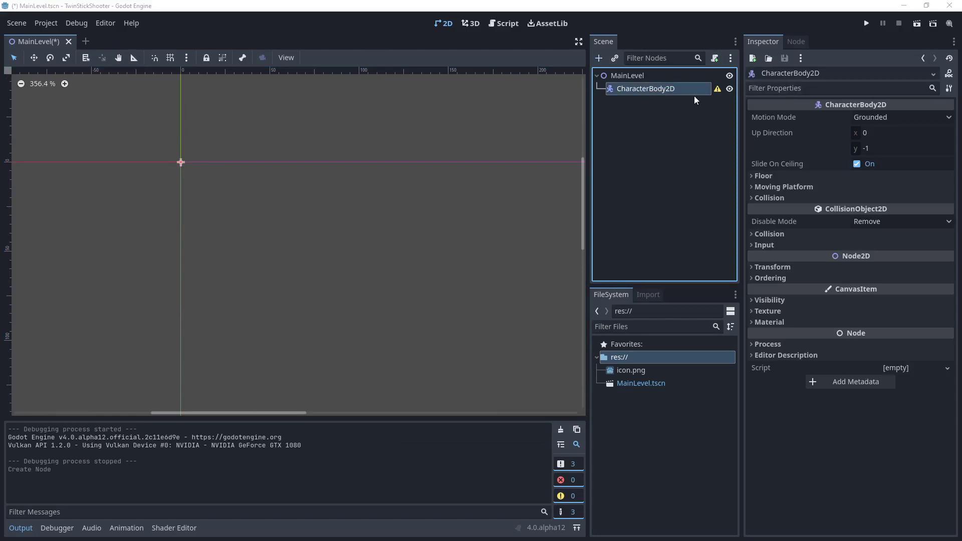
pyautogui.hotkey('ctrl', 'a')
pyautogui.press('BackSpace')
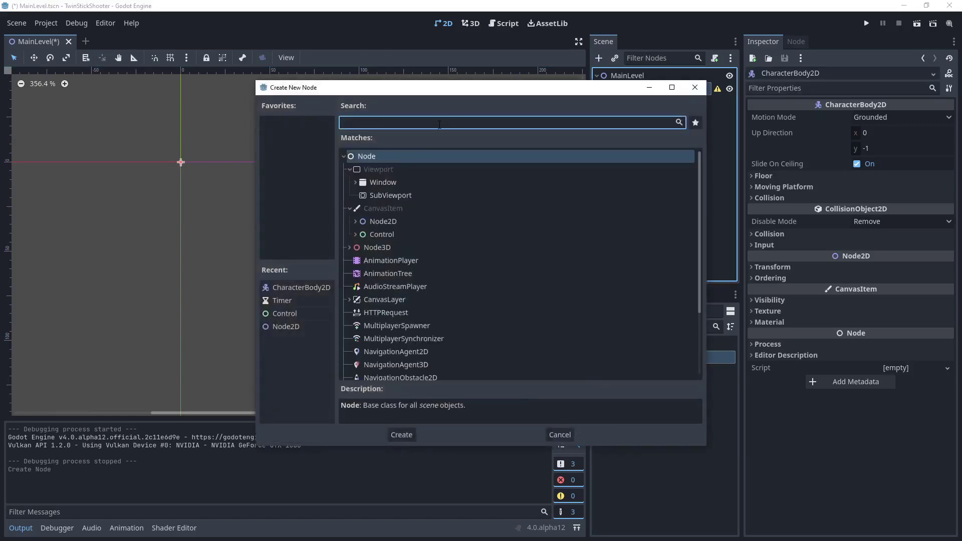
pyautogui.write('sprite')
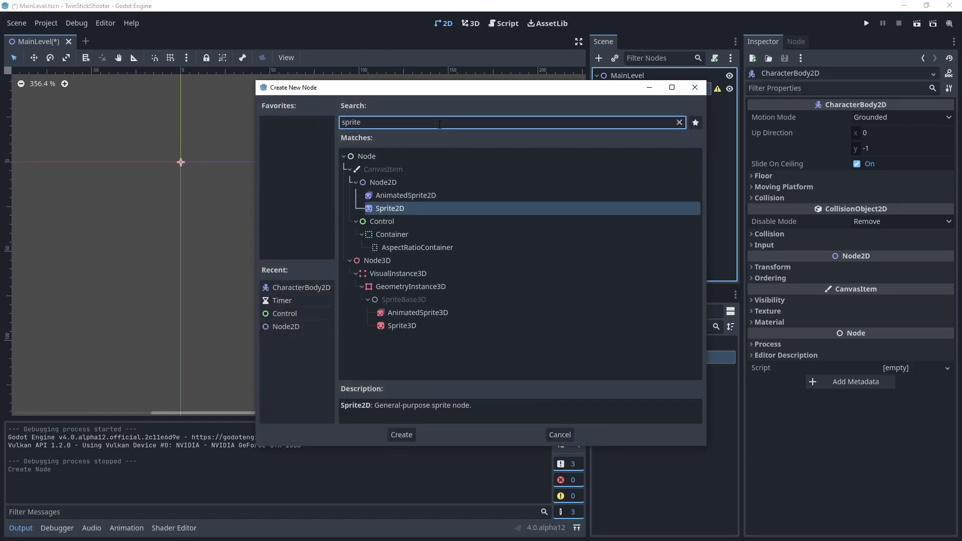
pyautogui.press('Return')
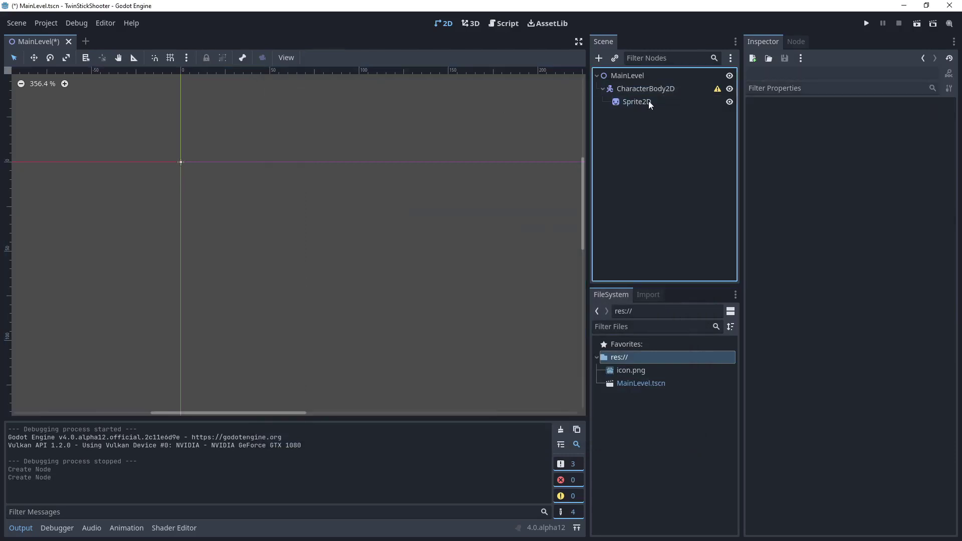
# Assign icon.png from the project files as the Sprite2D node's texture.
pyautogui.click(650, 102)
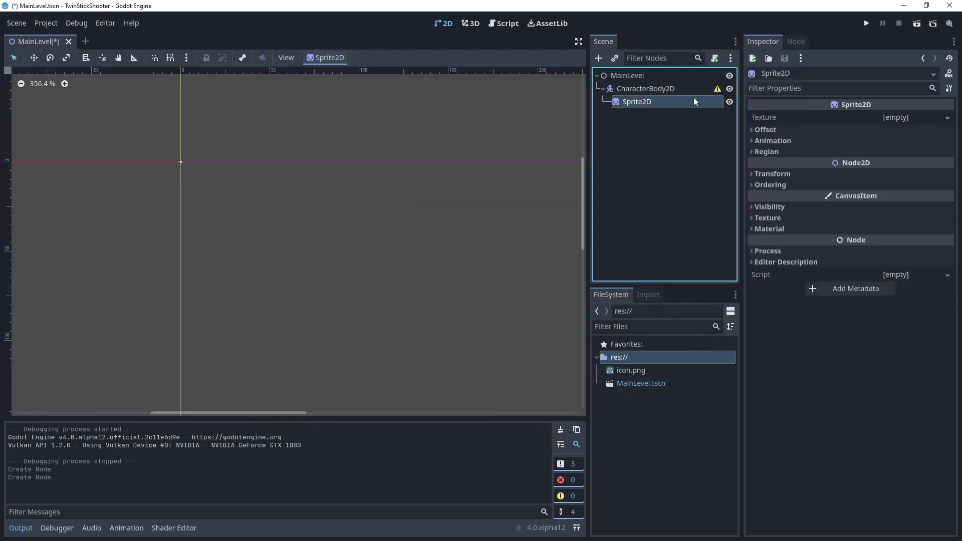
pyautogui.scroll(6, 172, 166)
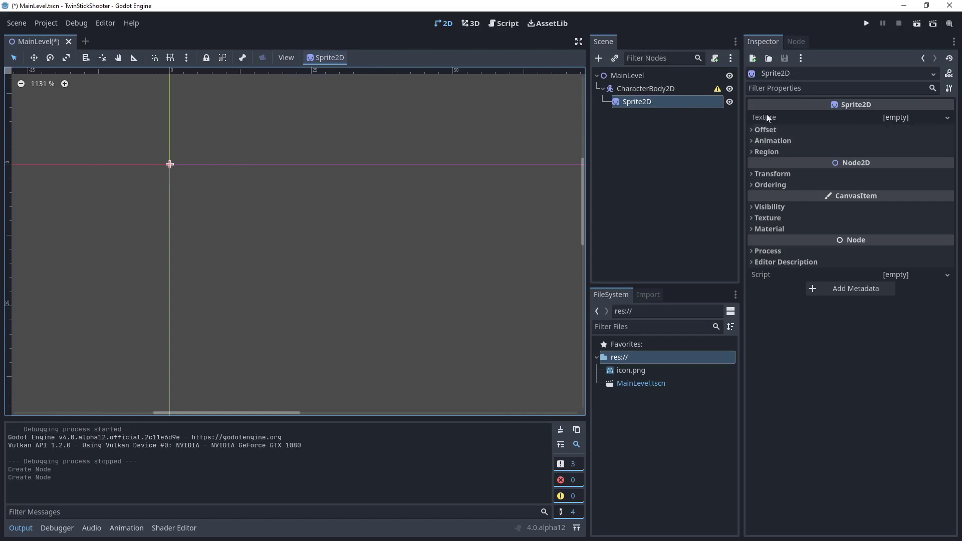
pyautogui.moveTo(773, 118)
pyautogui.moveTo(630, 373); pyautogui.dragTo(896, 121)
pyautogui.scroll(-6, 133, 256)
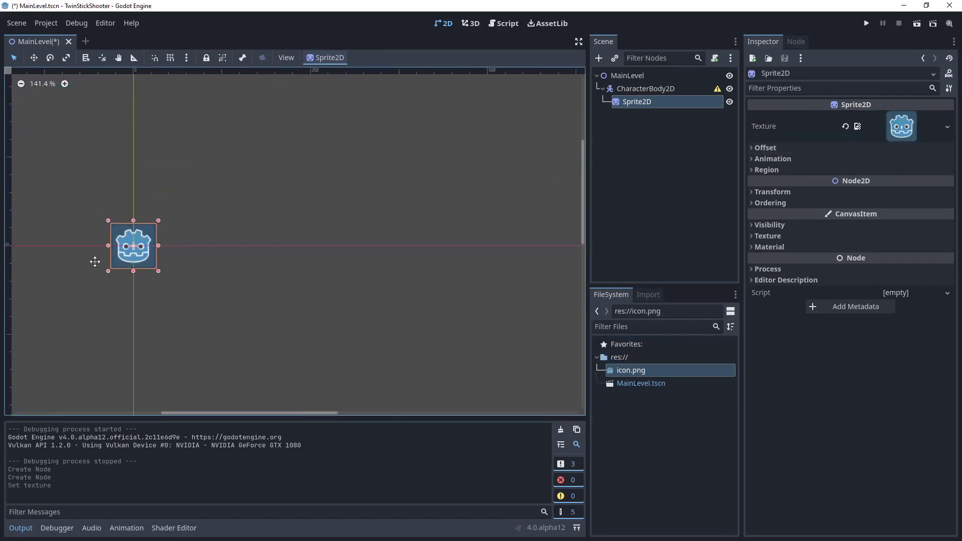
pyautogui.moveTo(106, 260); pyautogui.dragTo(234, 265, button='middle')
pyautogui.scroll(1, 250, 264)
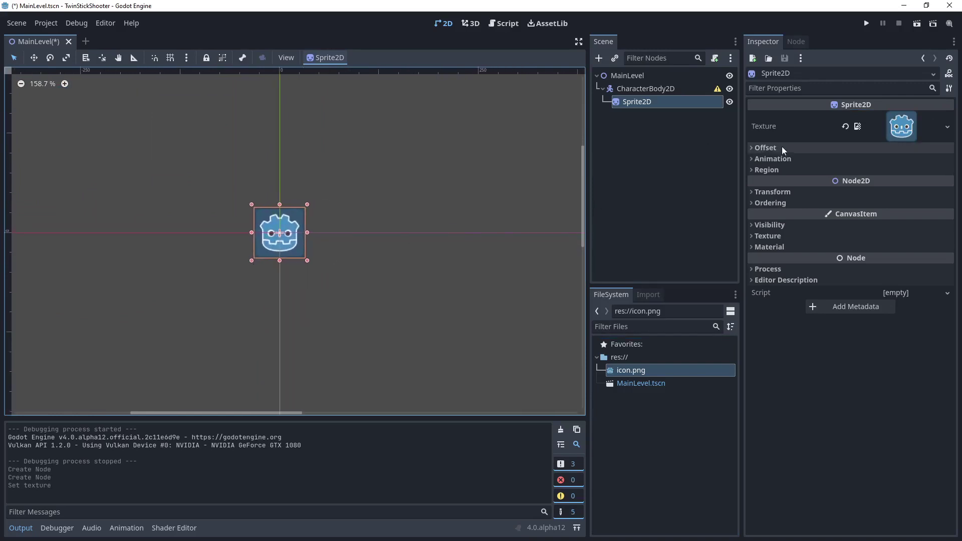
pyautogui.click(661, 149)
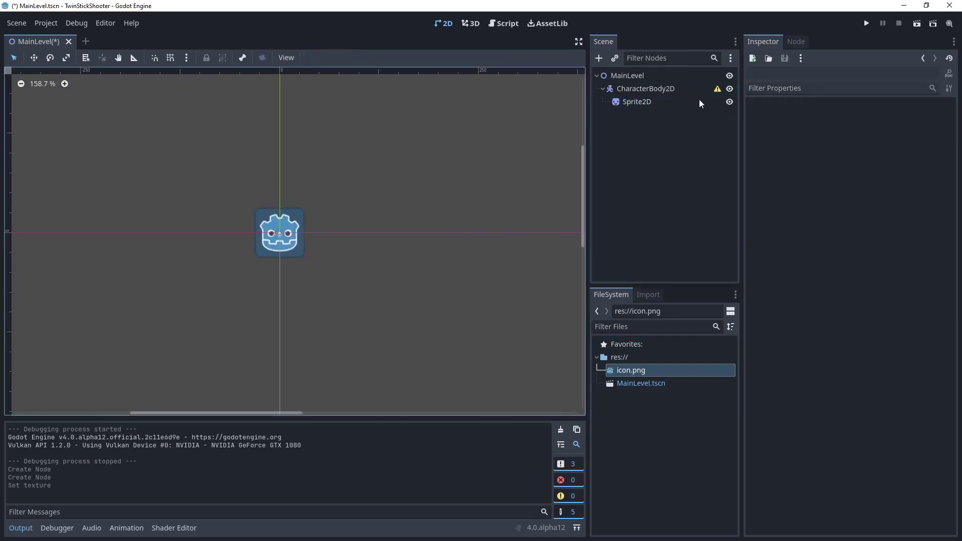
pyautogui.click(687, 101)
pyautogui.click(646, 156)
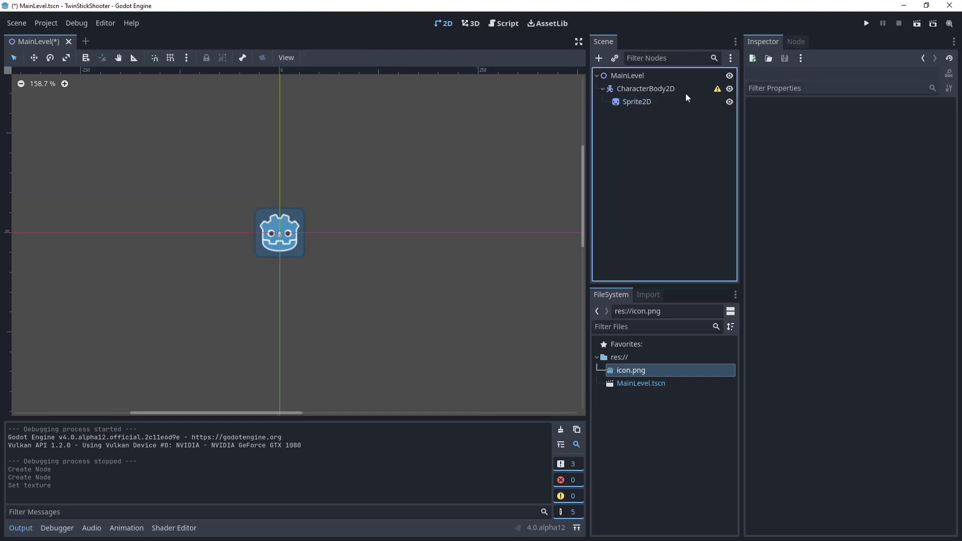
# Add a CollisionShape2D node as a child of CharacterBody2D and select it.
pyautogui.click(647, 91)
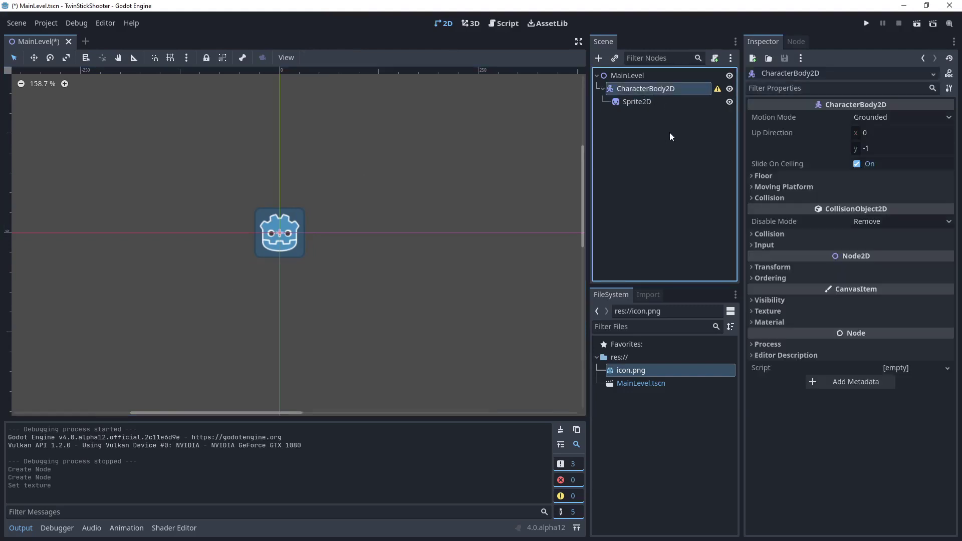
pyautogui.hotkey('ctrl', 'a')
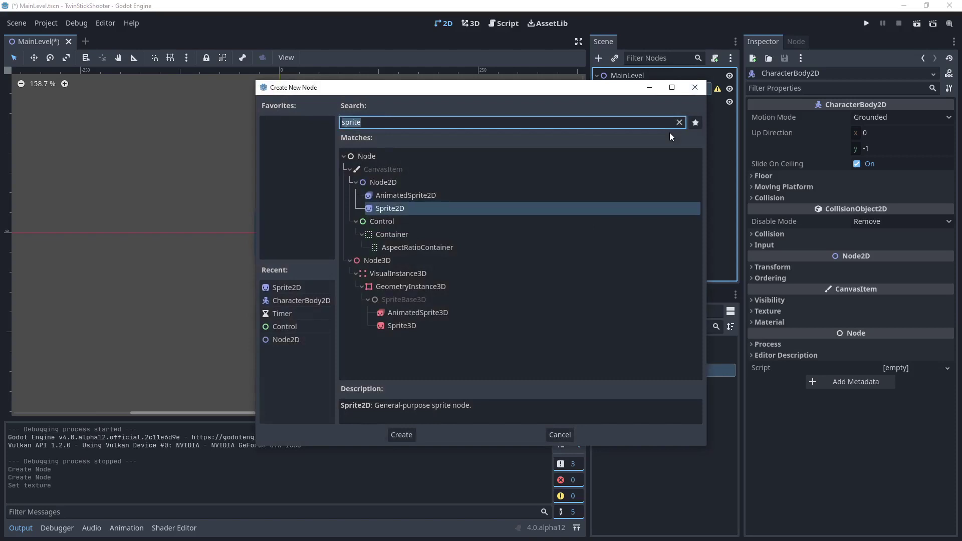
pyautogui.write('colli')
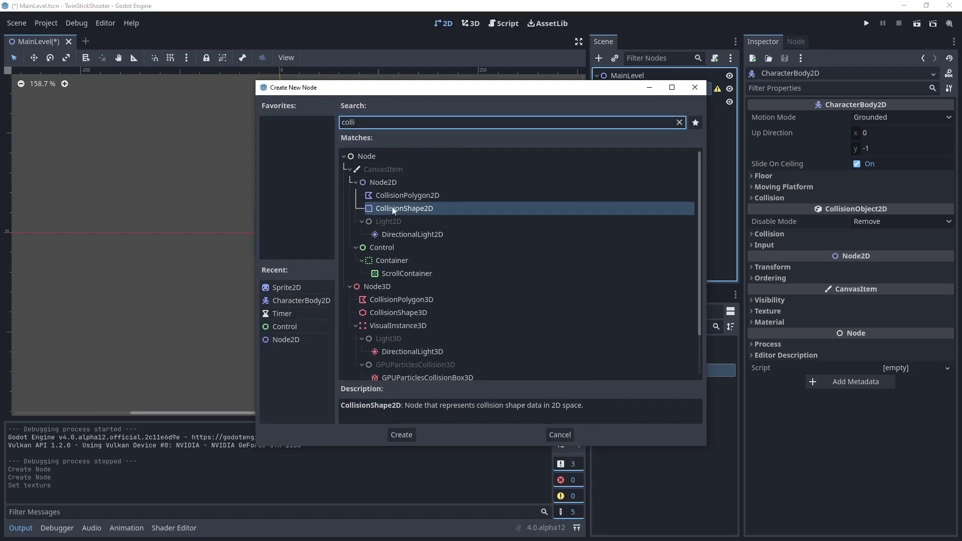
pyautogui.click(409, 435)
pyautogui.click(691, 144)
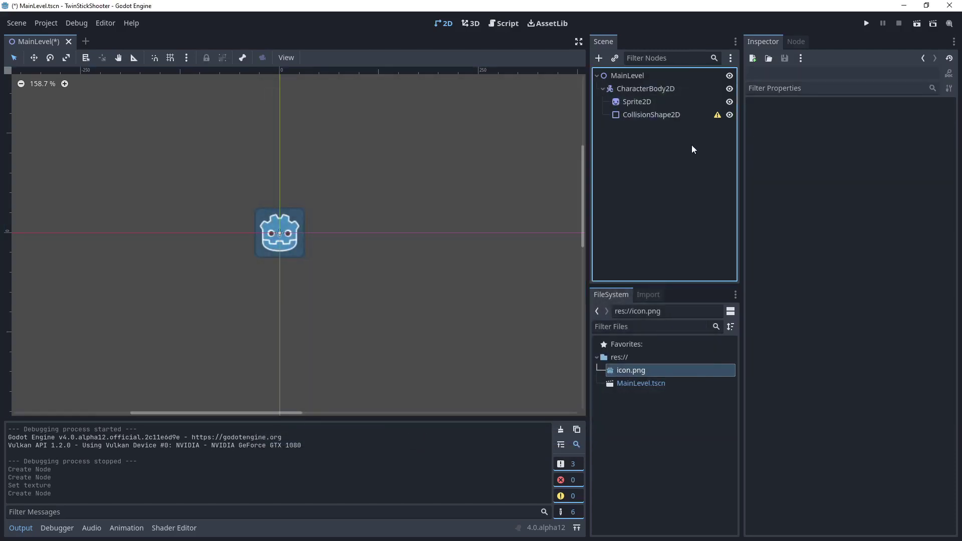
pyautogui.click(660, 115)
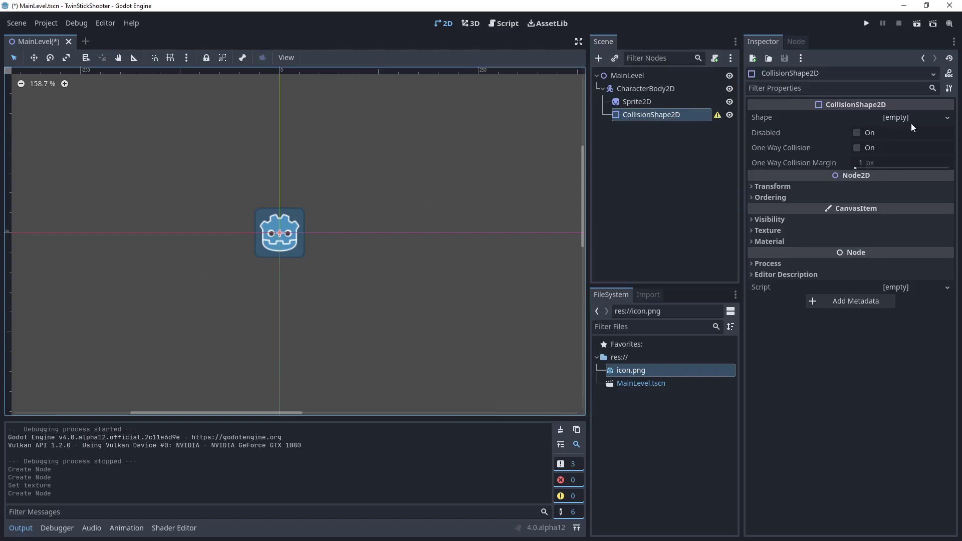
# Assign a new CircleShape2D to the CollisionShape2D node and enlarge the circle to span the icon's full width.
pyautogui.moveTo(719, 116)
pyautogui.click(946, 119)
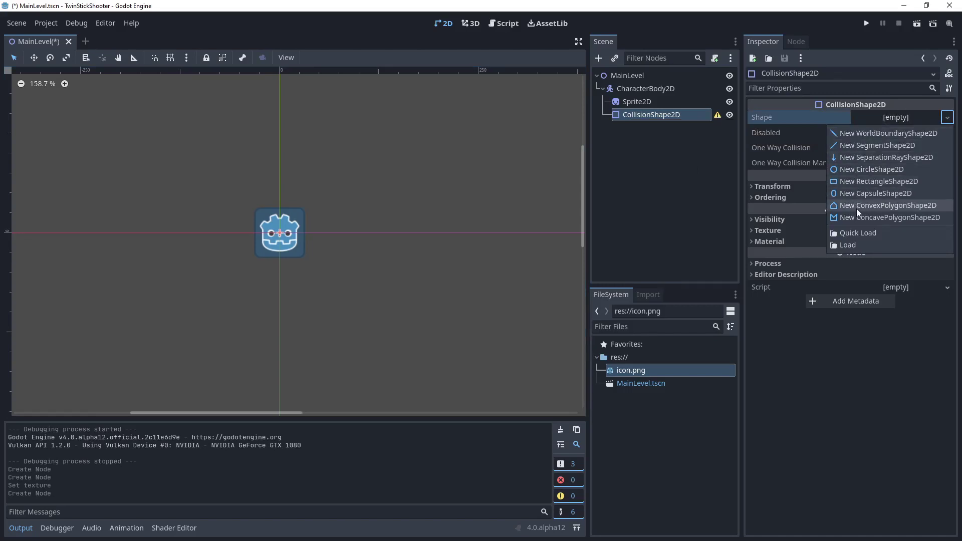
pyautogui.click(857, 169)
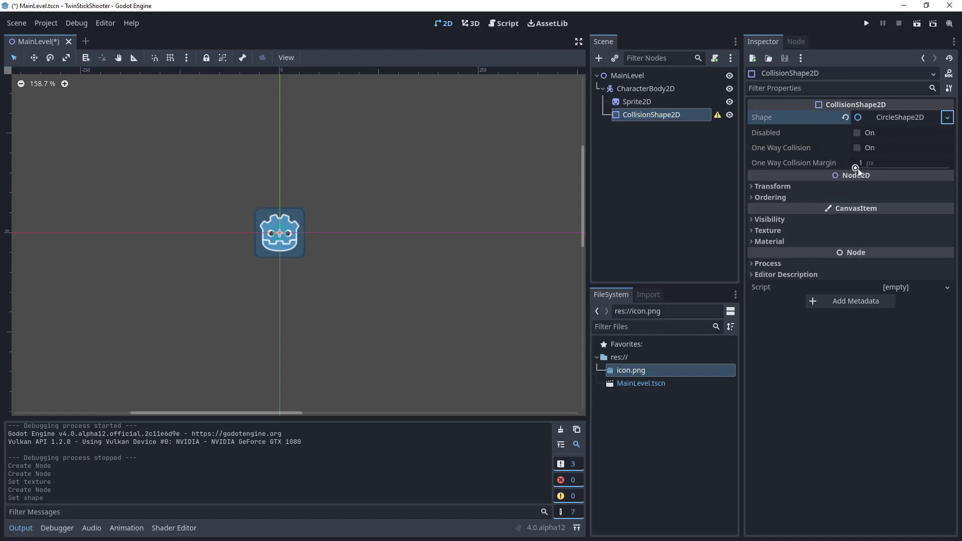
pyautogui.scroll(10, 291, 235)
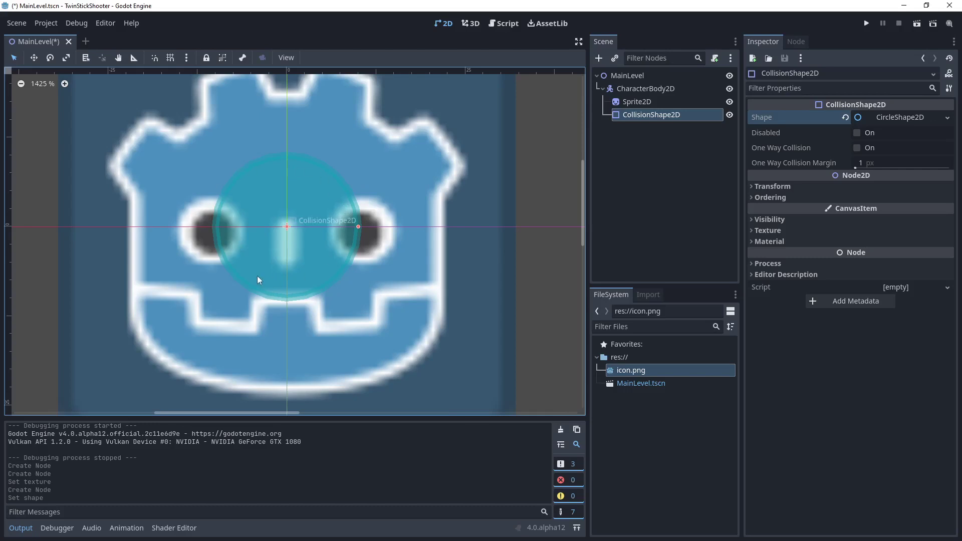
pyautogui.scroll(-6, 261, 271)
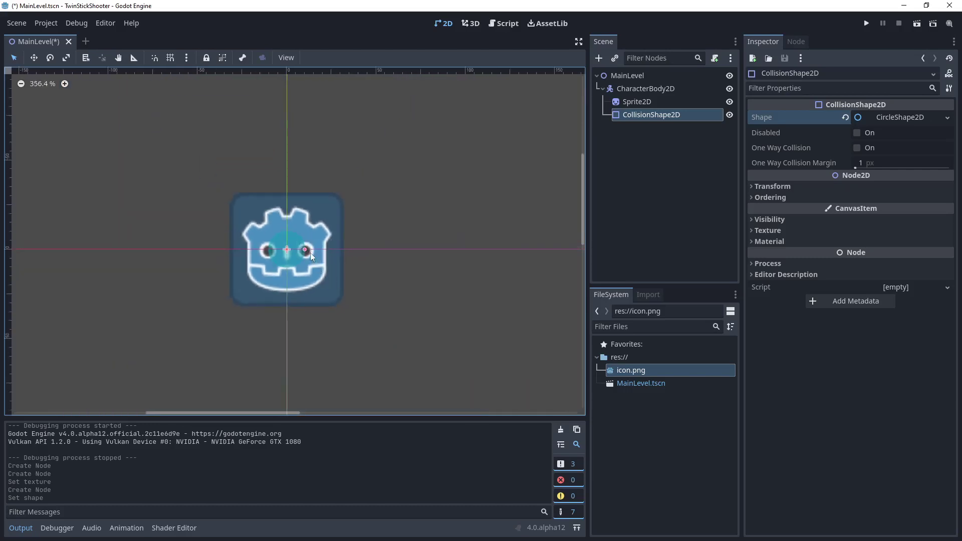
pyautogui.moveTo(306, 250); pyautogui.dragTo(344, 256)
pyautogui.click(667, 157)
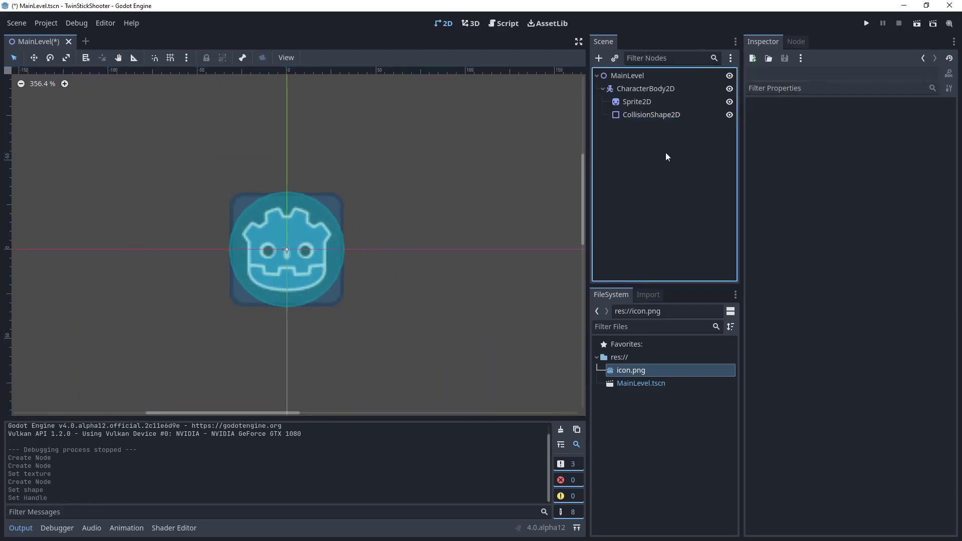
# Review the MainLevel, CharacterBody2D, Sprite2D and CollisionShape2D nodes and their properties one by one.
pyautogui.click(642, 89)
pyautogui.click(644, 102)
pyautogui.click(652, 115)
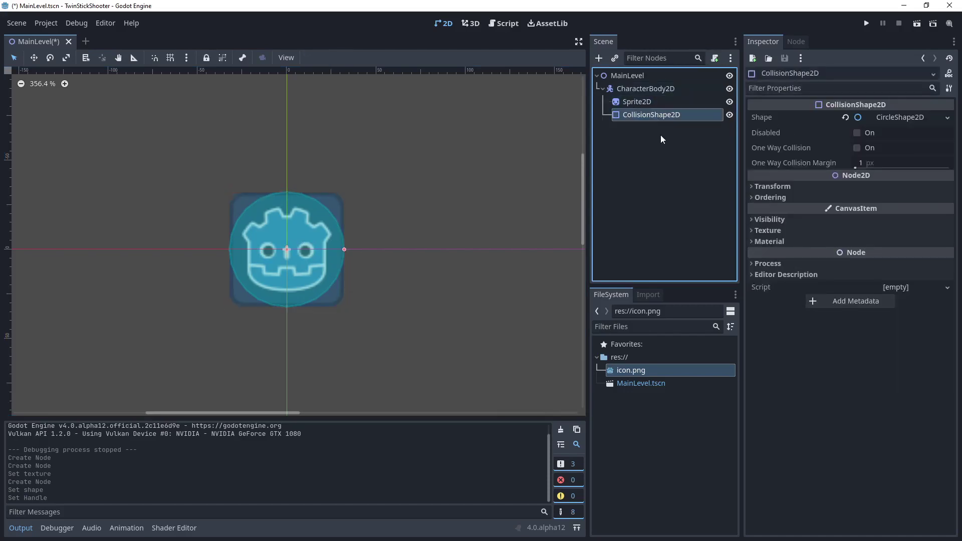
pyautogui.click(648, 79)
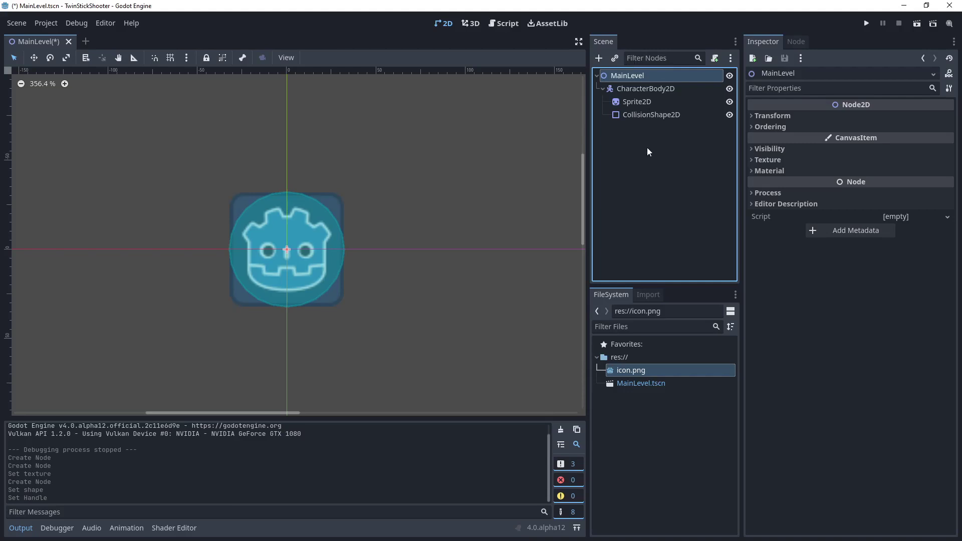
pyautogui.click(647, 147)
pyautogui.click(643, 88)
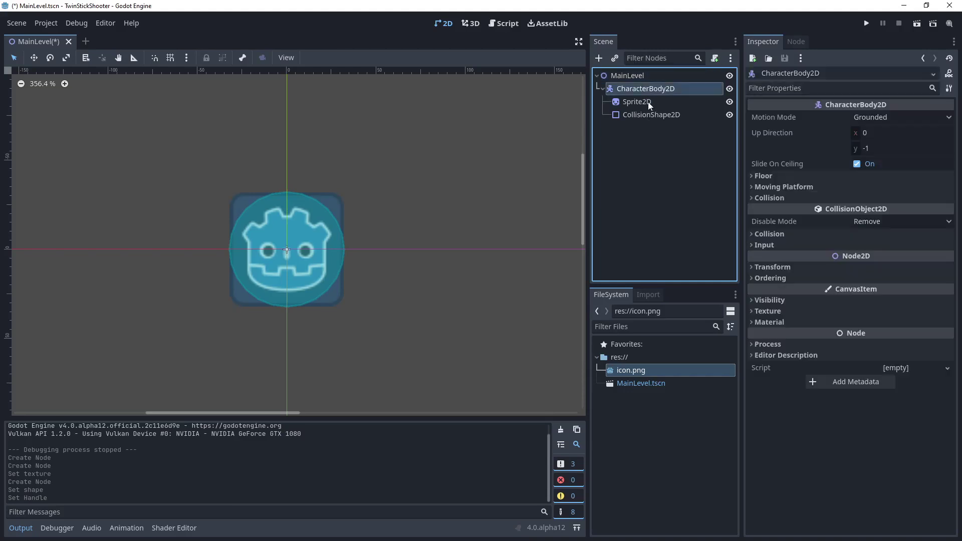
pyautogui.click(648, 101)
pyautogui.click(648, 115)
pyautogui.click(652, 149)
# Rename the CharacterBody2D node to PlayerCharacter.
pyautogui.doubleClick(647, 89)
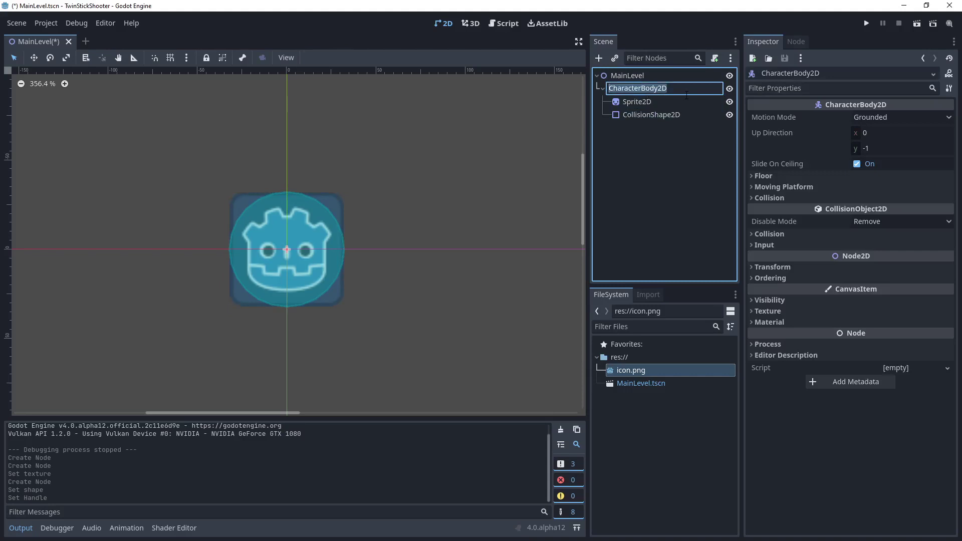
pyautogui.write('Pla')
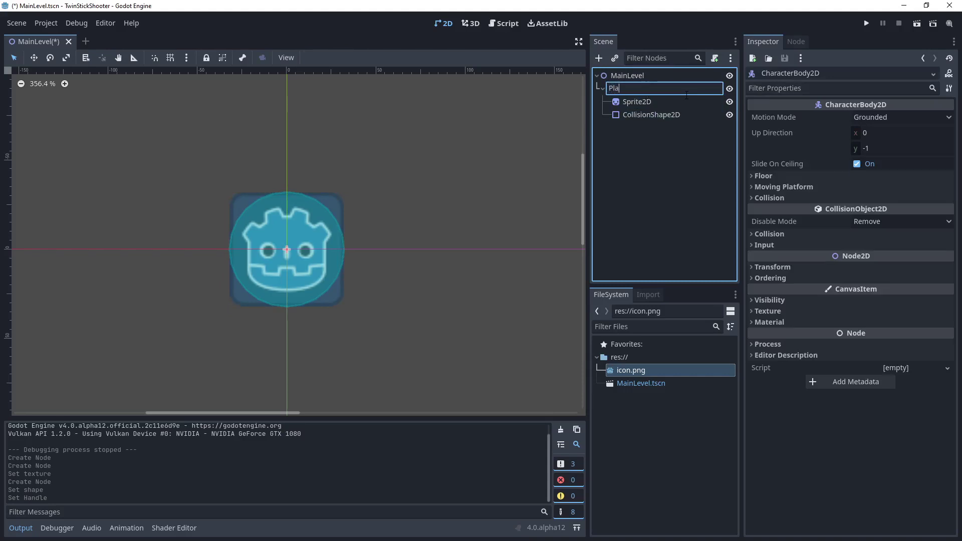
pyautogui.write('yerCharacter')
pyautogui.press('Return')
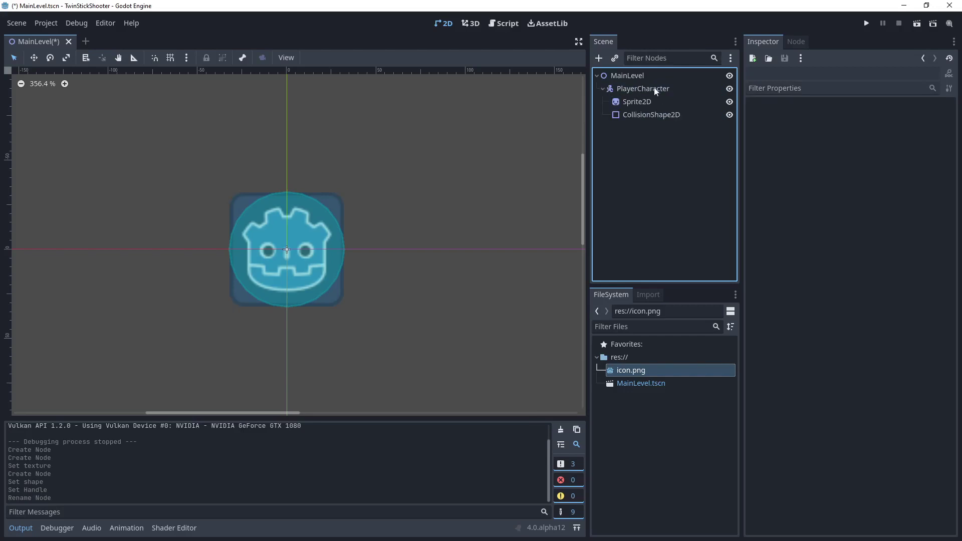
pyautogui.click(647, 116)
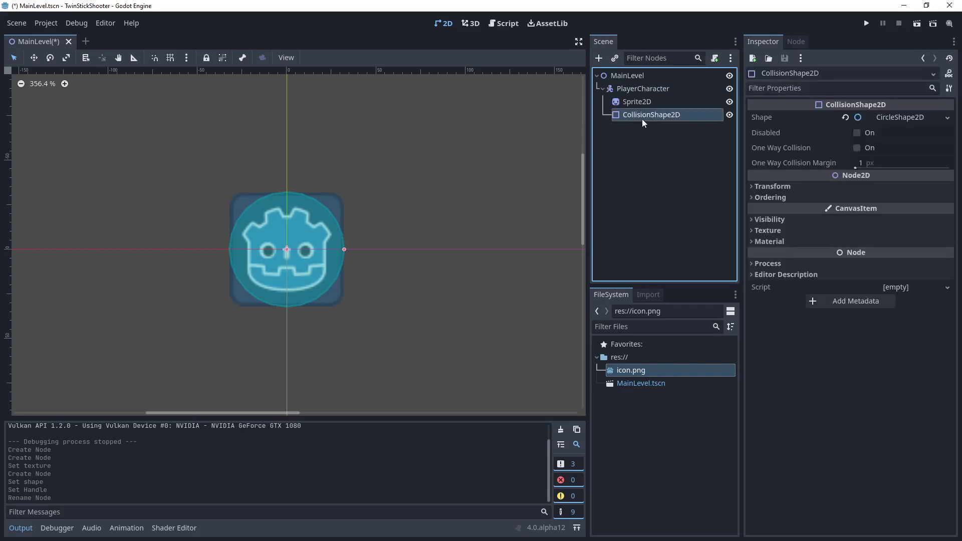
pyautogui.click(642, 91)
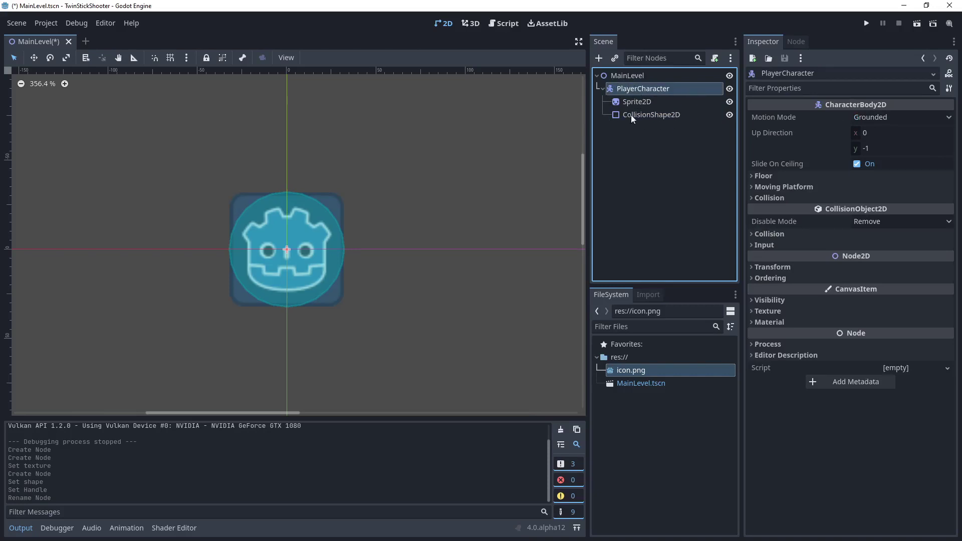
pyautogui.click(603, 89)
pyautogui.click(623, 107)
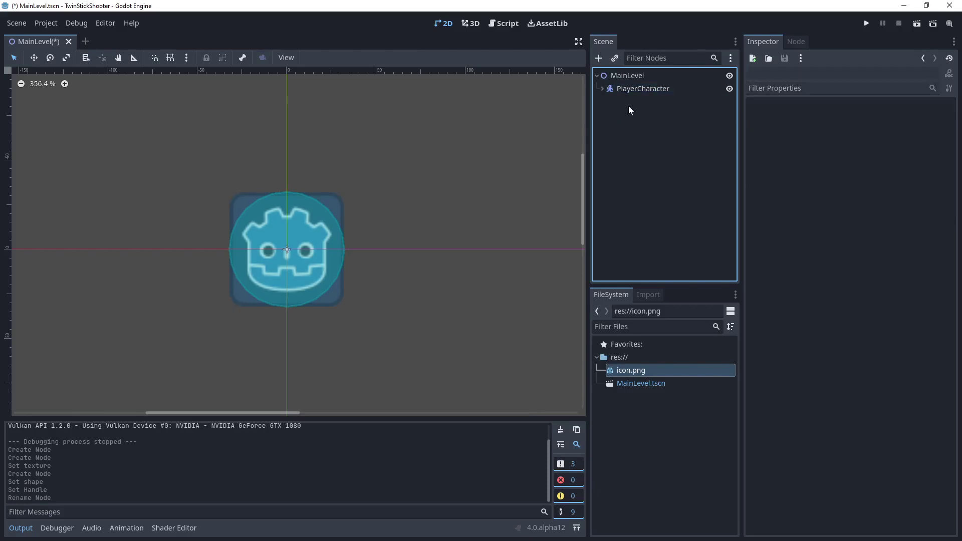
pyautogui.click(639, 91)
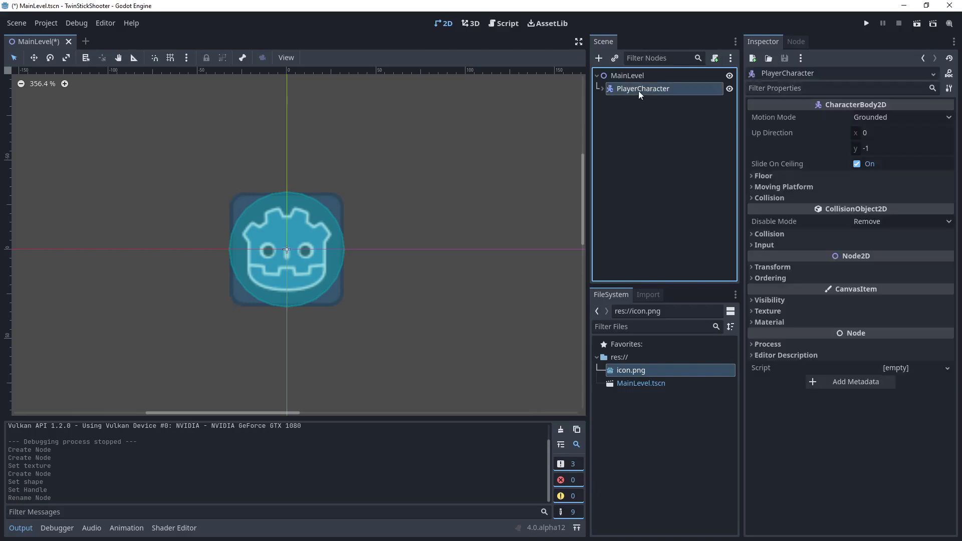
pyautogui.click(601, 89)
# Save the PlayerCharacter branch as its own scene, PlayerCharacter.tscn, in res://.
pyautogui.rightClick(658, 93)
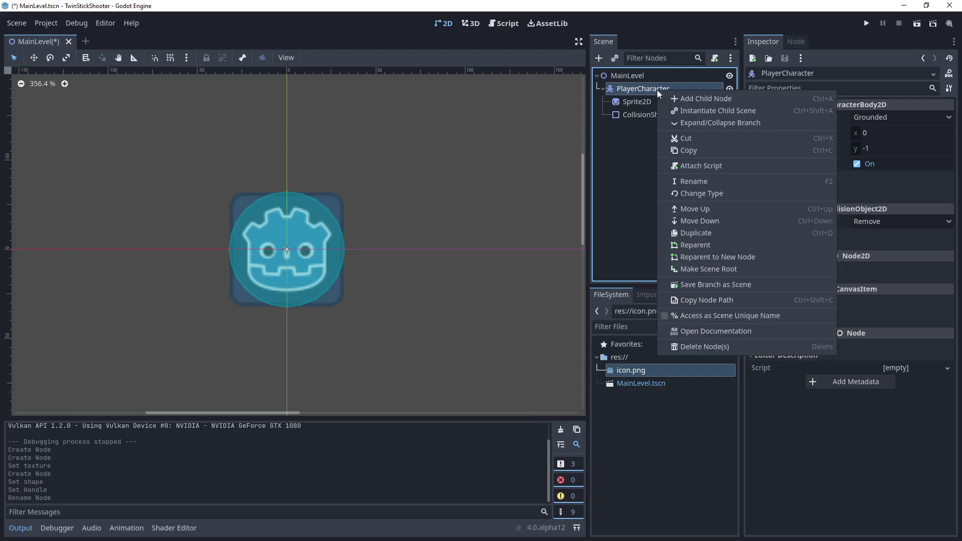
pyautogui.click(704, 285)
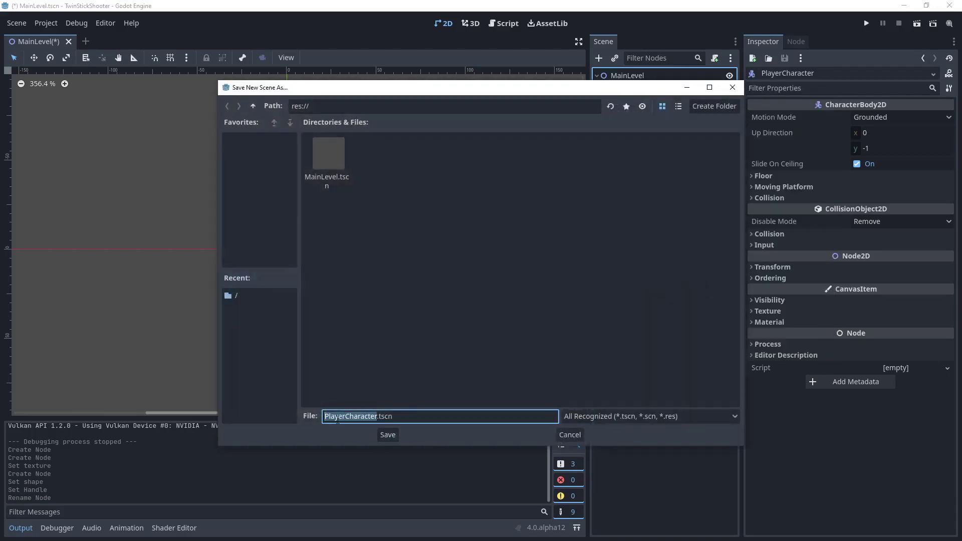
pyautogui.click(386, 433)
pyautogui.click(650, 116)
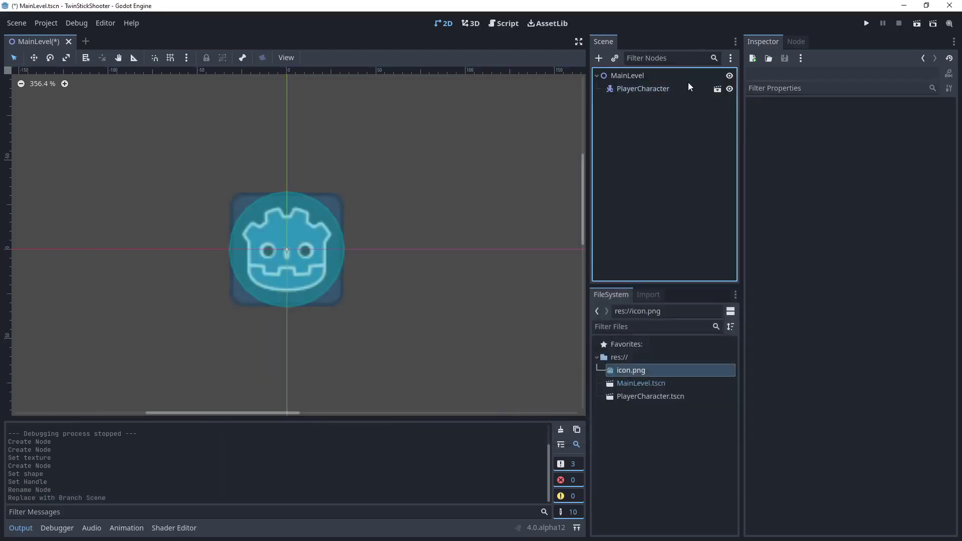
# Inspect the PlayerCharacter instance in MainLevel, open its scene to view the child nodes, and return to MainLevel.
pyautogui.click(610, 90)
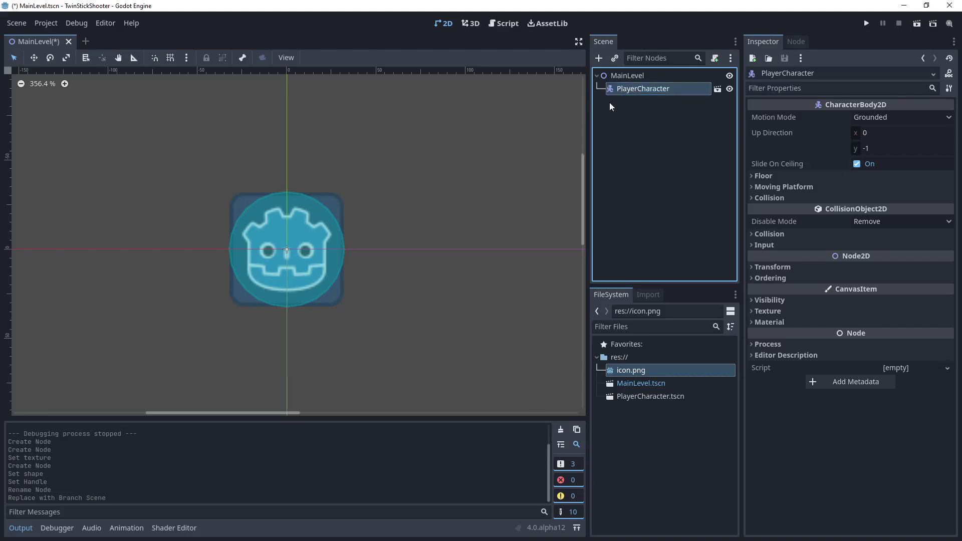
pyautogui.click(633, 74)
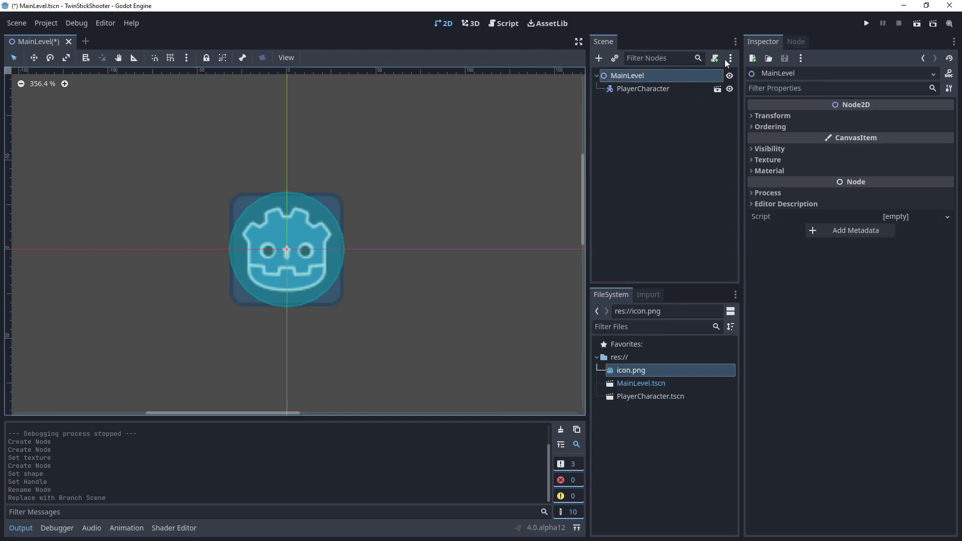
pyautogui.click(648, 110)
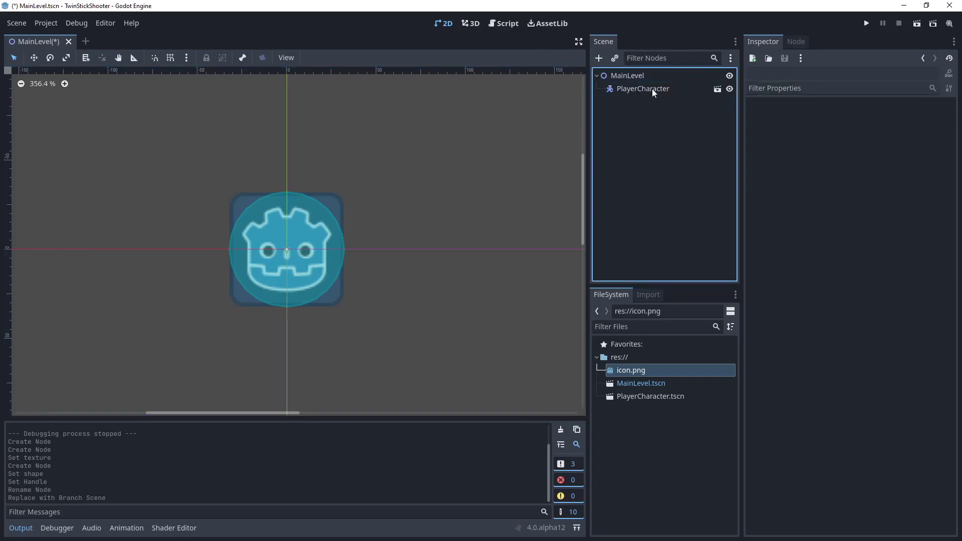
pyautogui.click(654, 89)
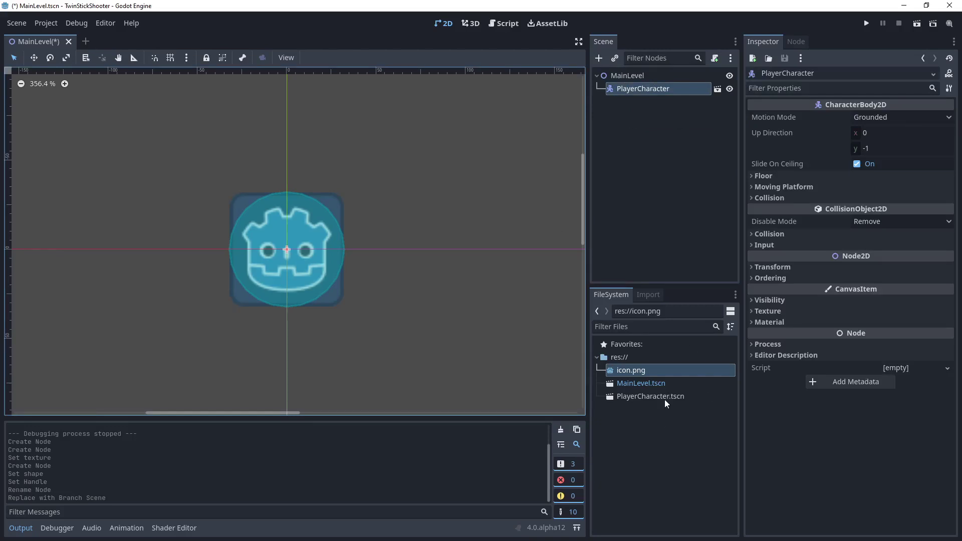
pyautogui.click(718, 89)
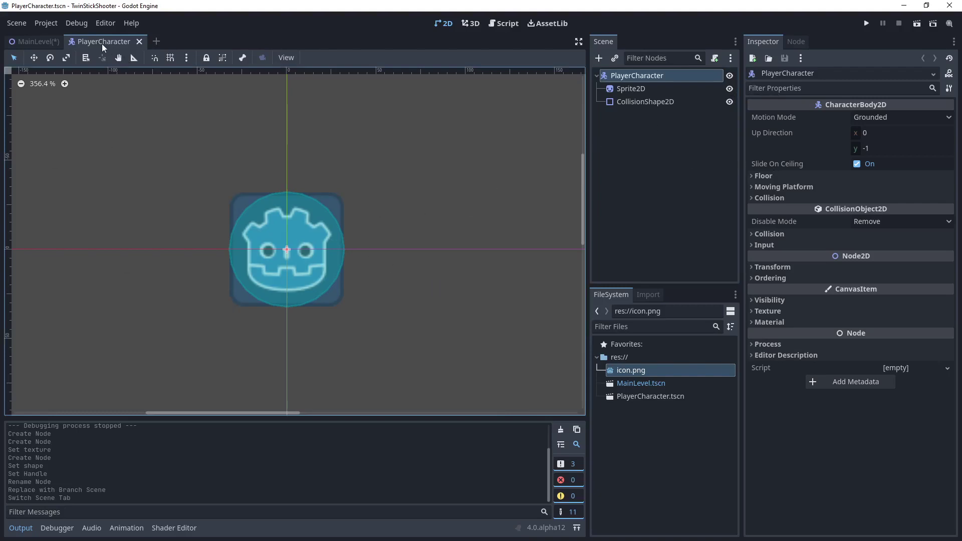
pyautogui.click(37, 42)
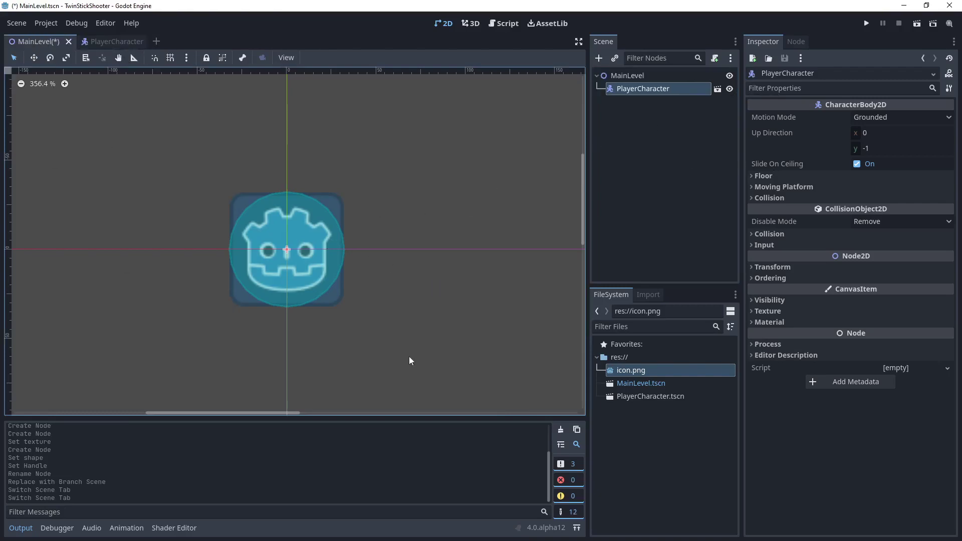
# Move the PlayerCharacter instance in MainLevel from the origin to about (459, 286), inside the game window outline.
pyautogui.scroll(-9, 402, 355)
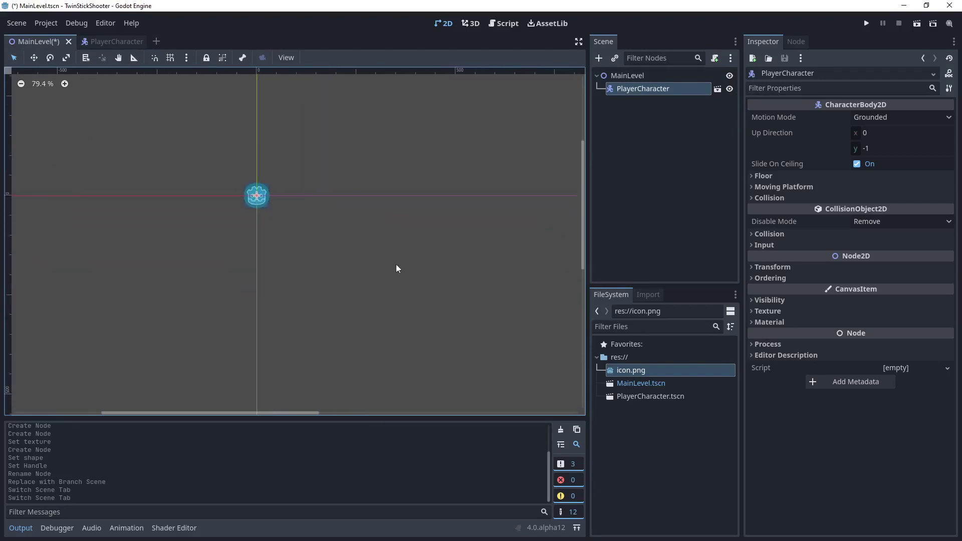
pyautogui.hscroll(5, 399, 268)
pyautogui.scroll(-3, 399, 268)
pyautogui.scroll(-1, 255, 224)
pyautogui.hscroll(3, 270, 233)
pyautogui.scroll(2, 233, 239)
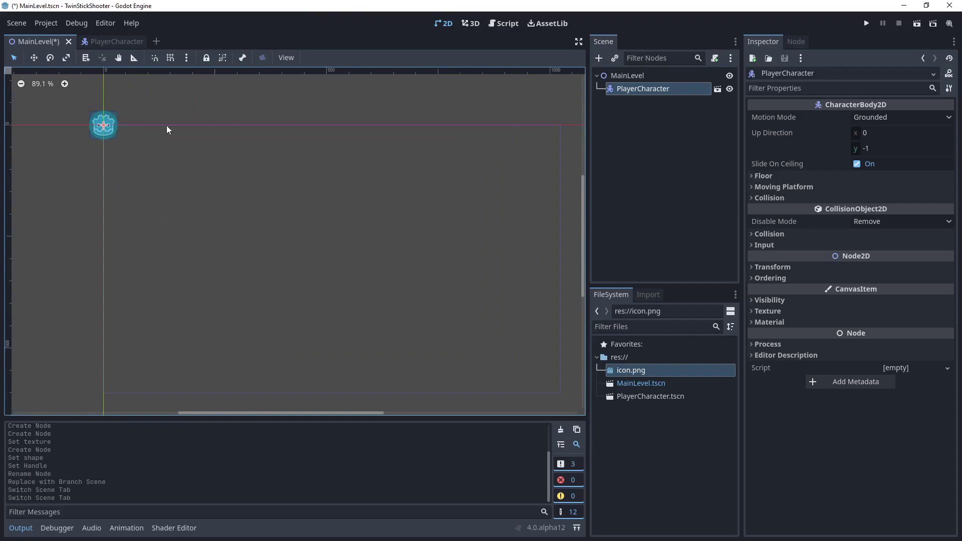
pyautogui.moveTo(122, 133); pyautogui.dragTo(327, 261)
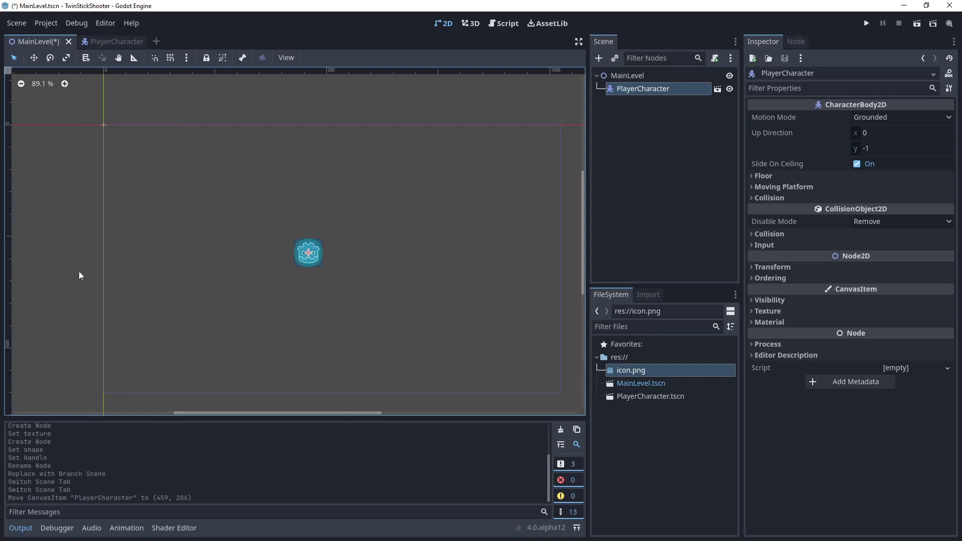
# Examine the player's placement relative to the origin in the separate PlayerCharacter scene.
pyautogui.click(118, 42)
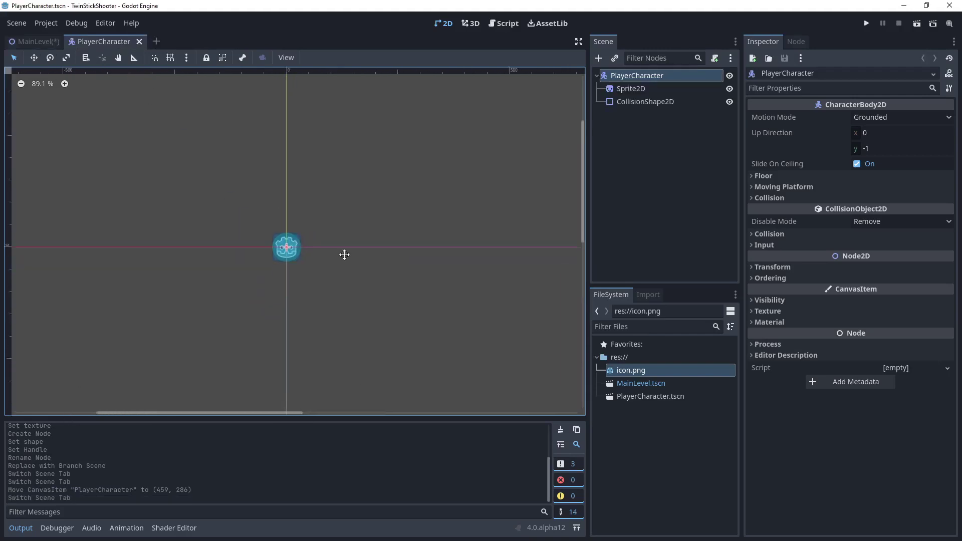
pyautogui.moveTo(319, 218)
pyautogui.mouseDown(button='middle')
pyautogui.moveTo(359, 193)
pyautogui.moveTo(311, 225)
pyautogui.mouseUp(button='middle')
pyautogui.scroll(10, 275, 178)
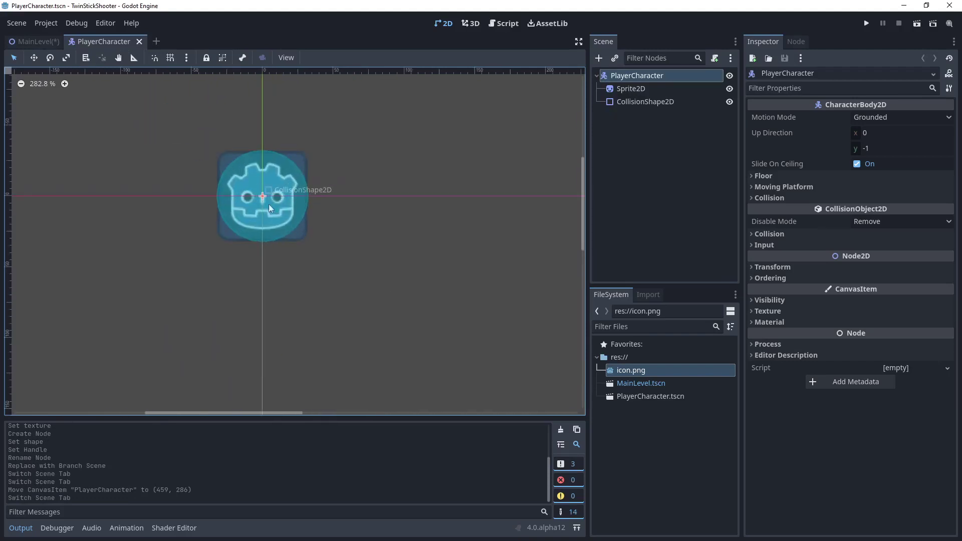
pyautogui.moveTo(260, 208); pyautogui.dragTo(296, 218, button='middle')
pyautogui.scroll(1, 325, 216)
pyautogui.moveTo(326, 261); pyautogui.dragTo(358, 251, button='middle')
pyautogui.scroll(-1, 395, 276)
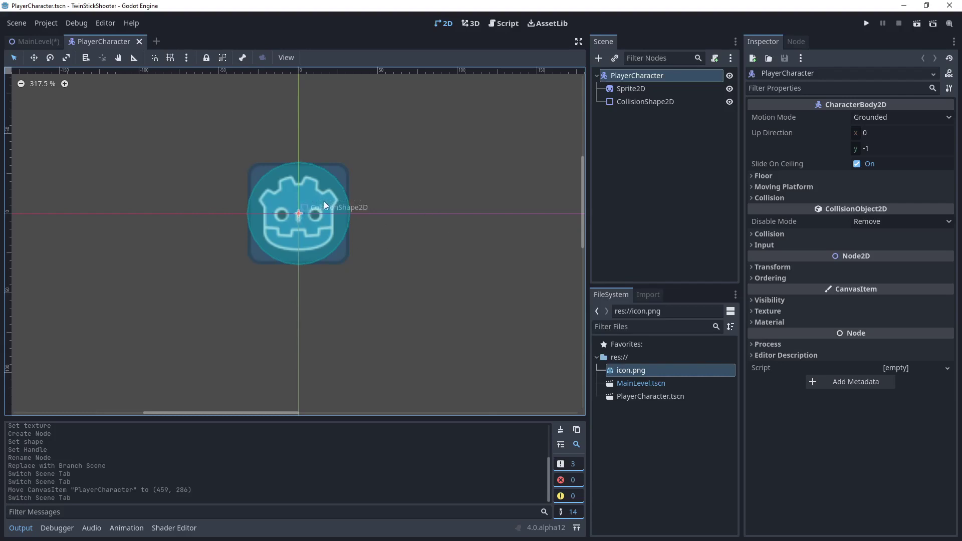
# Reposition the PlayerCharacter instance in the MainLevel scene to about (569, 302).
pyautogui.click(37, 41)
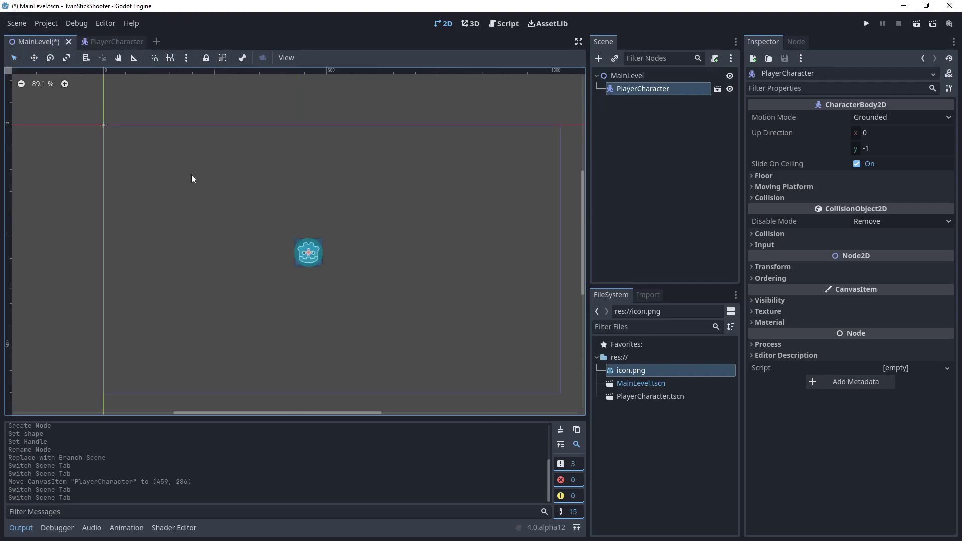
pyautogui.scroll(-2, 307, 224)
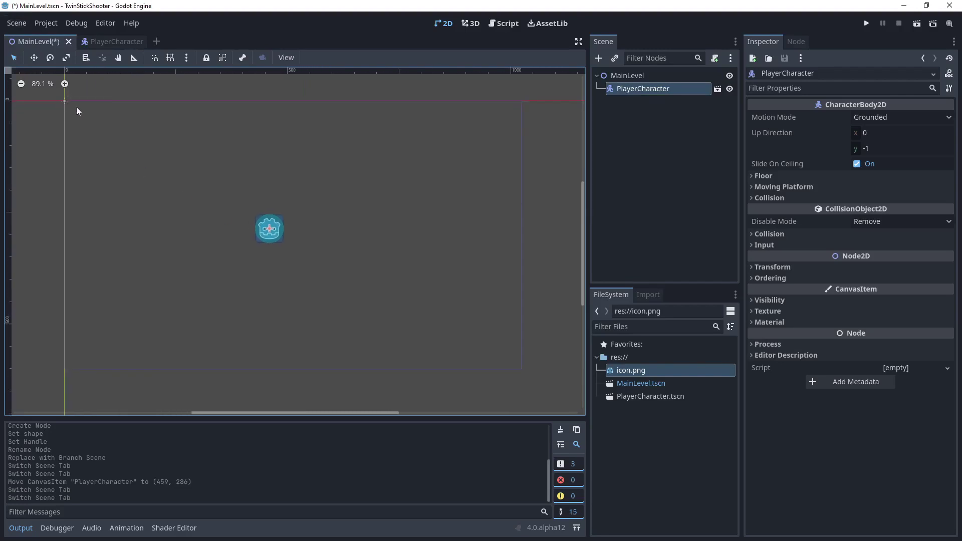
pyautogui.moveTo(278, 229); pyautogui.dragTo(332, 236)
# Switch to the PlayerCharacter scene and select its Sprite2D node to view its properties.
pyautogui.click(105, 42)
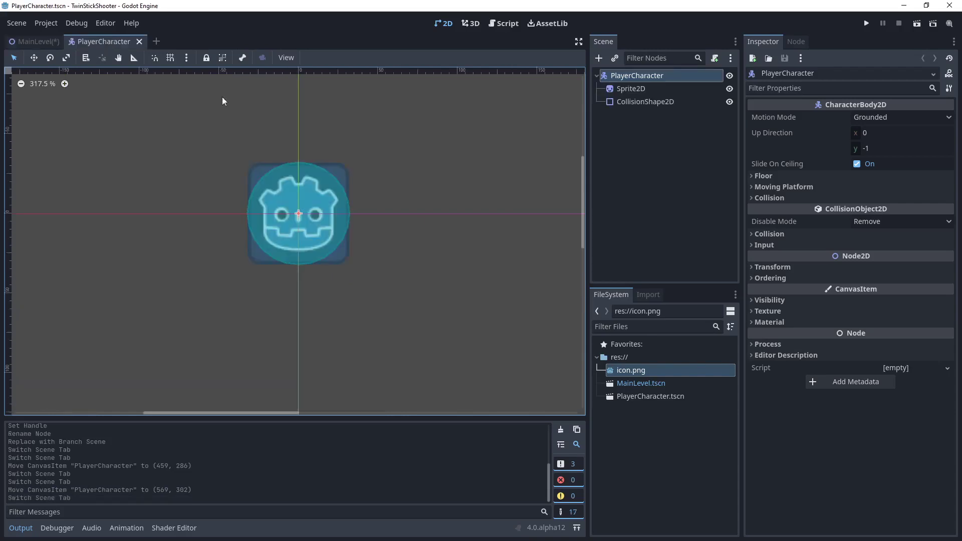
pyautogui.scroll(-3, 396, 179)
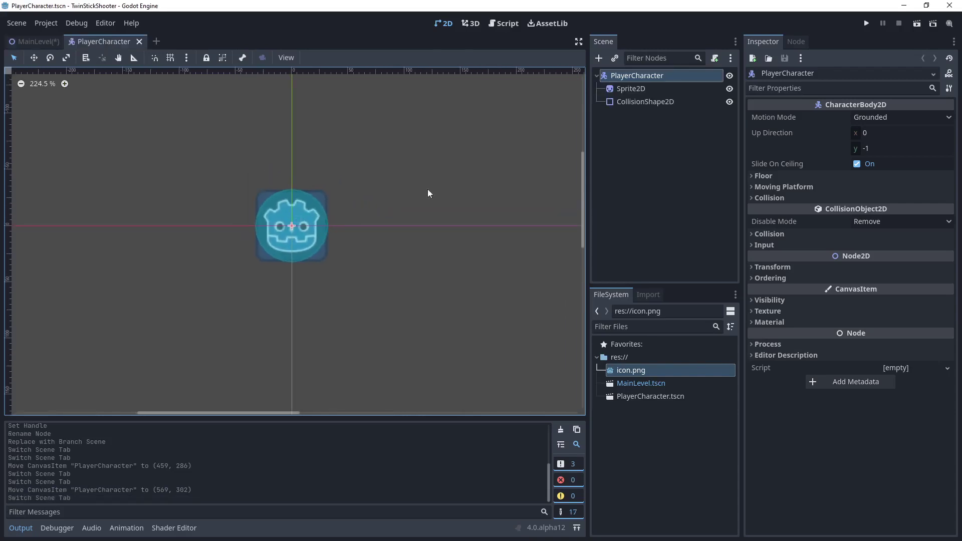
pyautogui.click(651, 90)
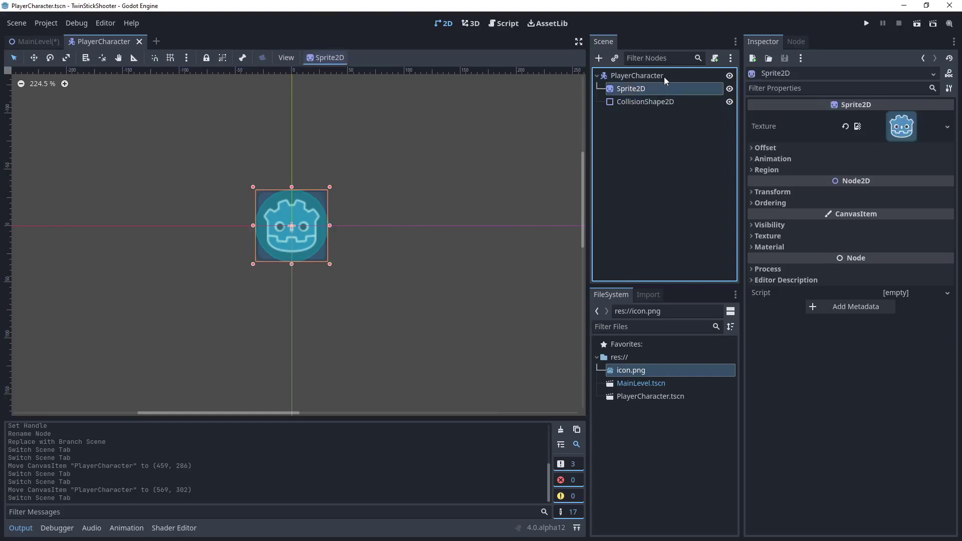
# Inspect the PlayerCharacter scene's root, Sprite2D and CollisionShape2D nodes, and compare that scene with its PlayerCharacter instance in MainLevel.
pyautogui.click(665, 76)
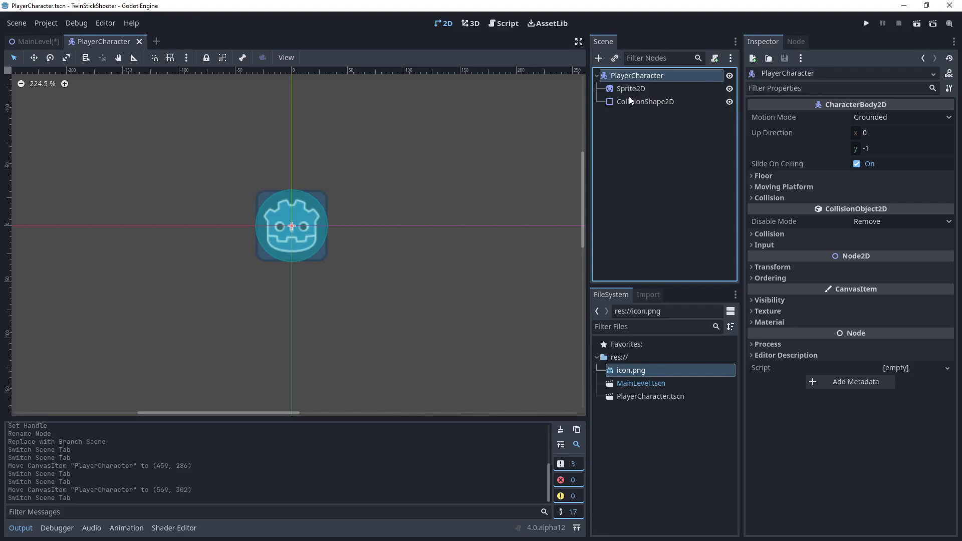
pyautogui.click(633, 89)
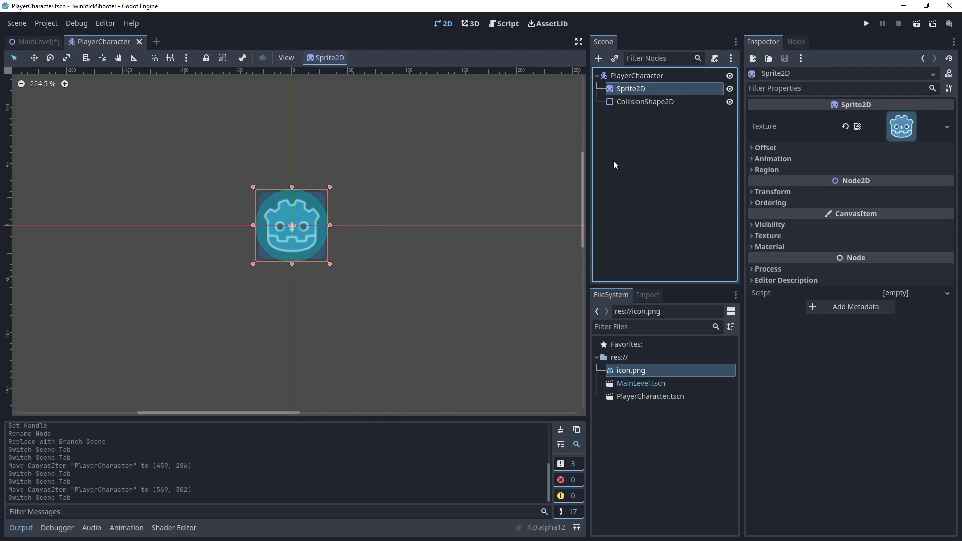
pyautogui.click(635, 102)
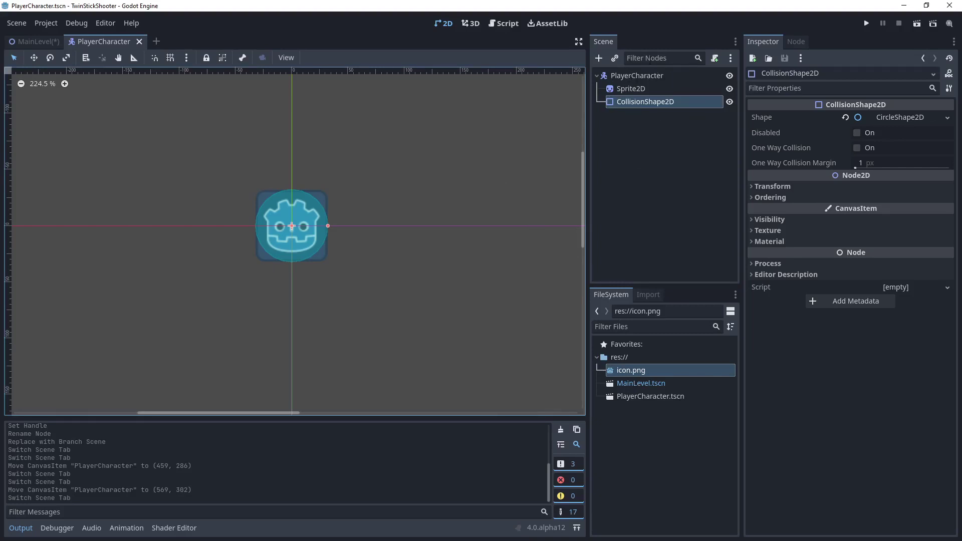
pyautogui.click(35, 41)
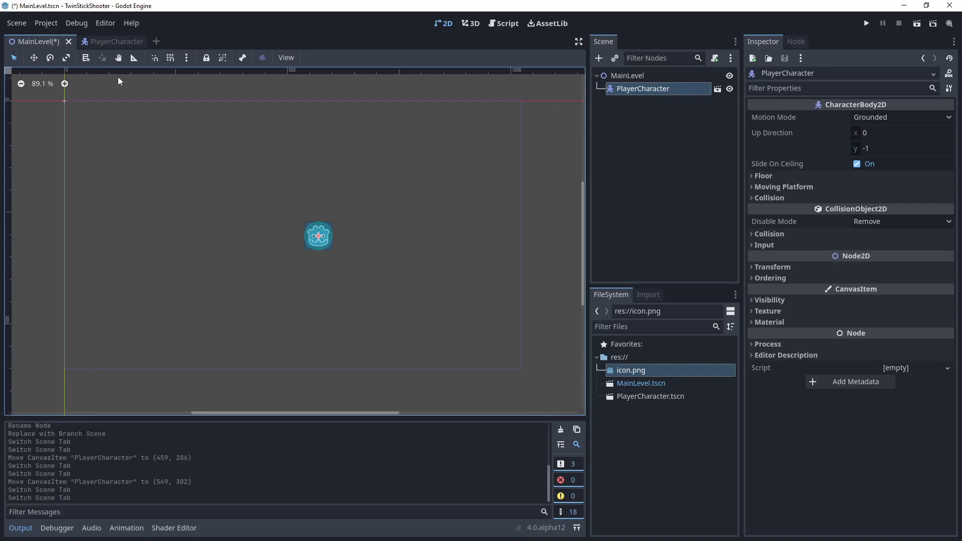
pyautogui.click(660, 92)
pyautogui.click(668, 98)
pyautogui.click(124, 42)
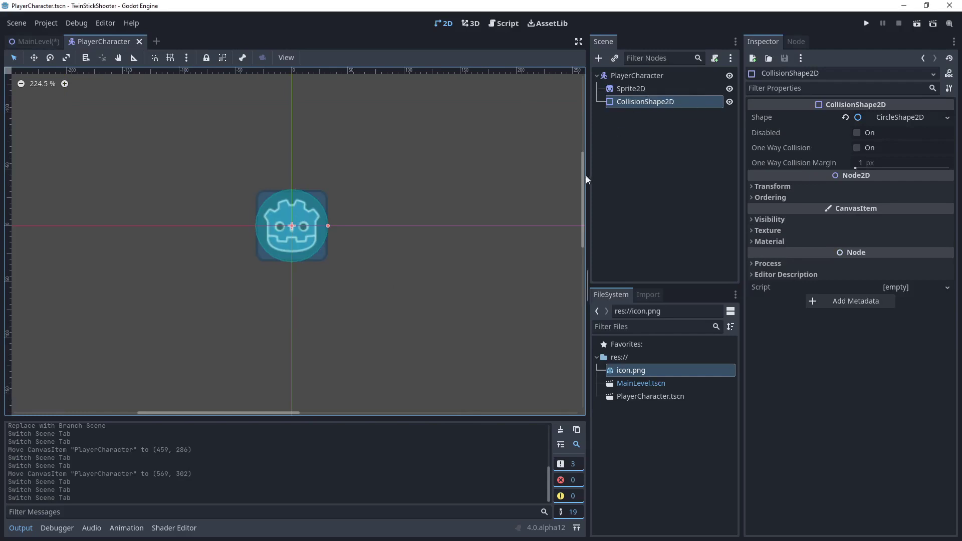
pyautogui.click(36, 42)
pyautogui.click(112, 44)
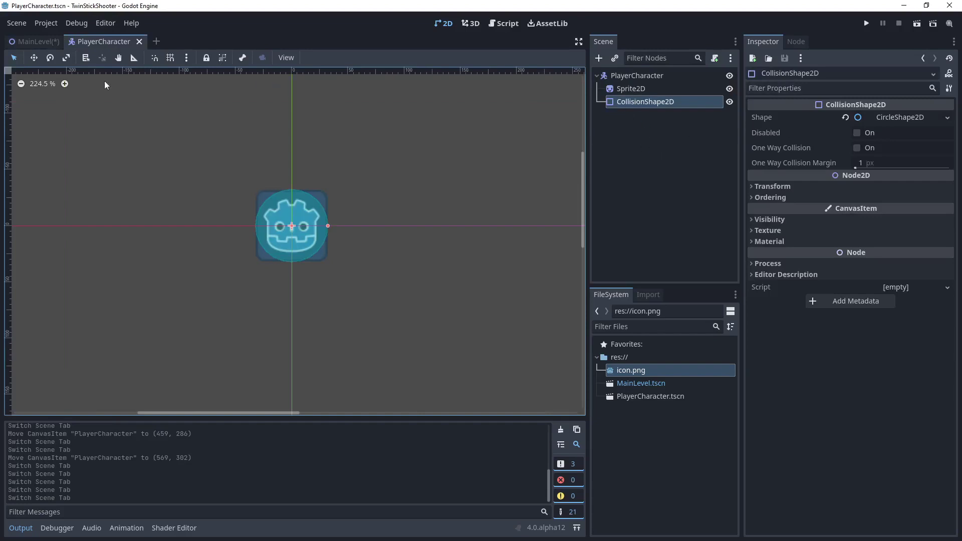
# Save the MainLevel scene with the placed PlayerCharacter instance and run the project to test it.
pyautogui.click(41, 43)
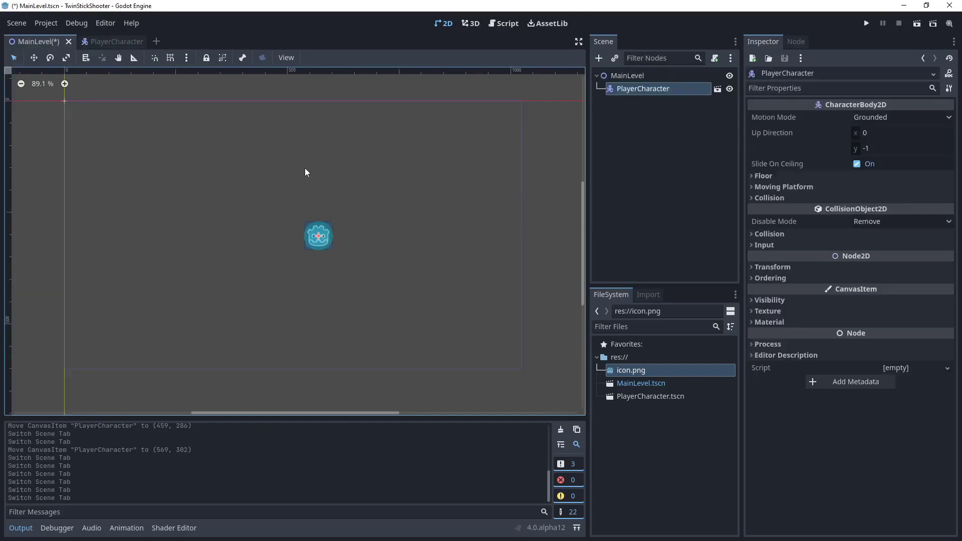
pyautogui.hotkey('ctrl', 's')
pyautogui.click(867, 24)
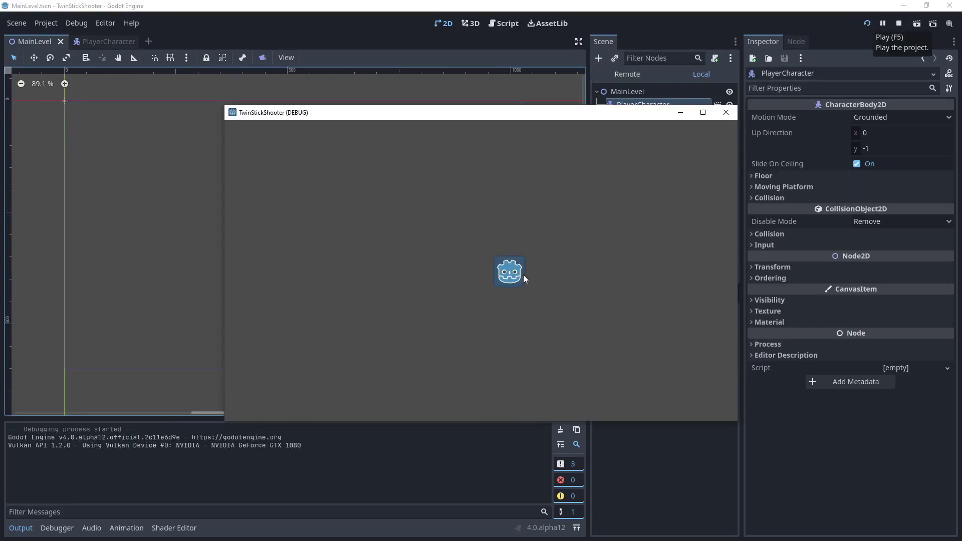